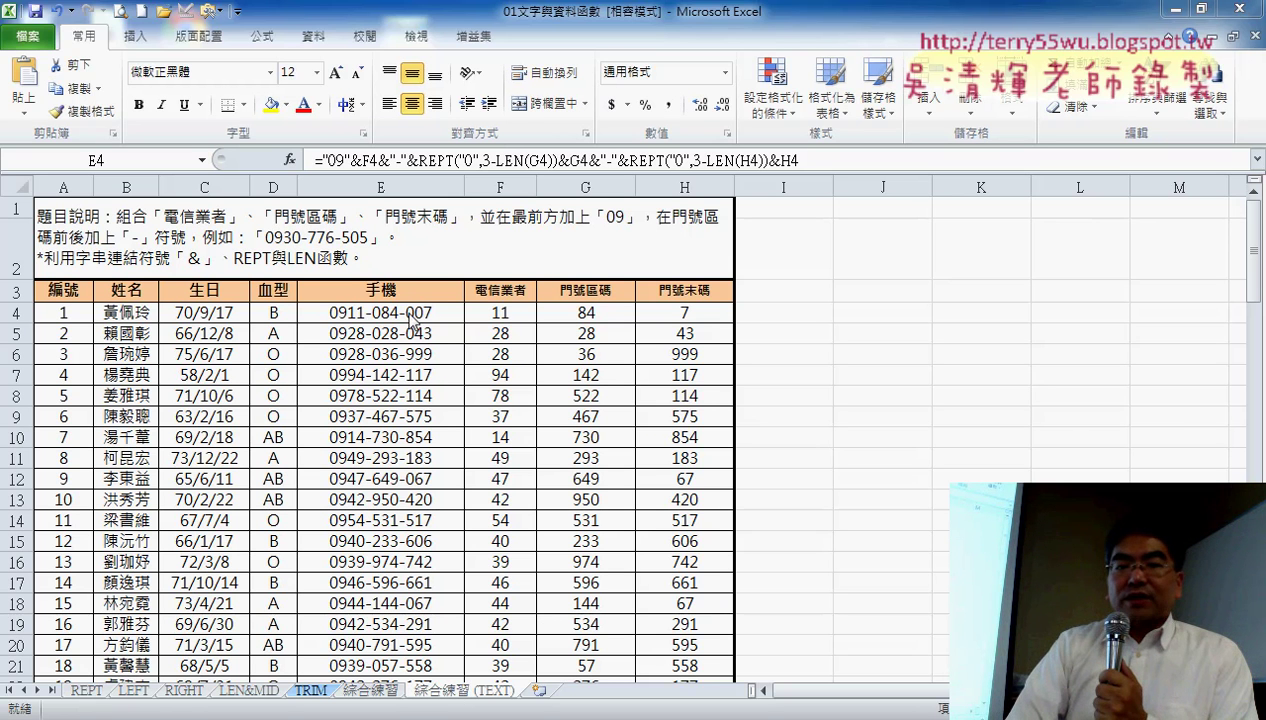
Give G4:H4 the custom number format 000 so they display 084 and 007.
{"action": "left_click_drag", "start_coordinate": [572, 315], "coordinate": [692, 315]}
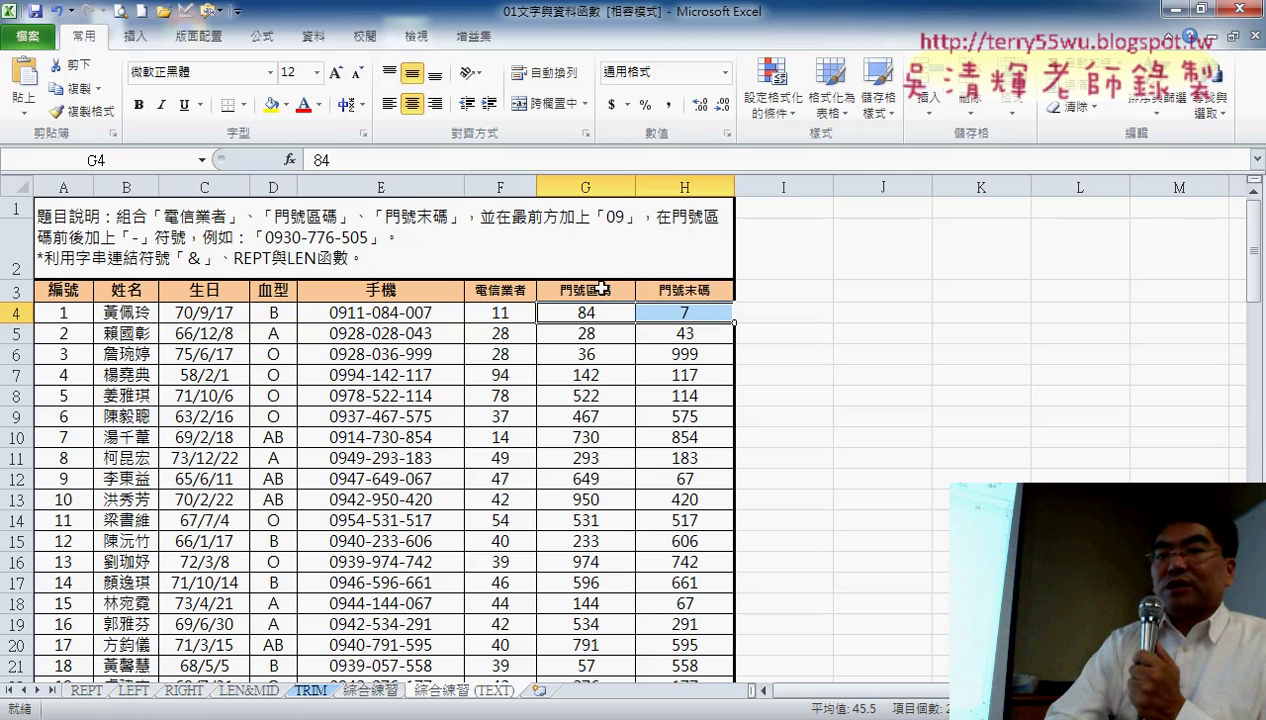
{"action": "left_click", "coordinate": [631, 312]}
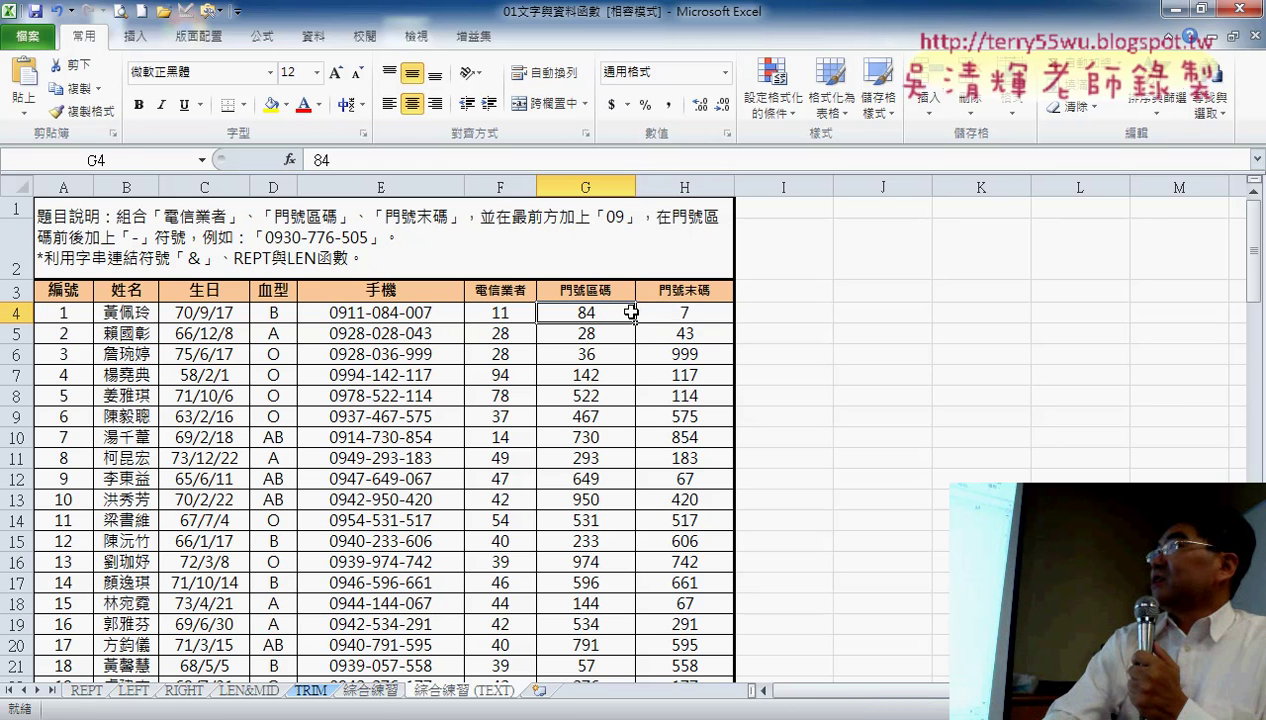
{"action": "left_click_drag", "start_coordinate": [631, 312], "coordinate": [689, 312]}
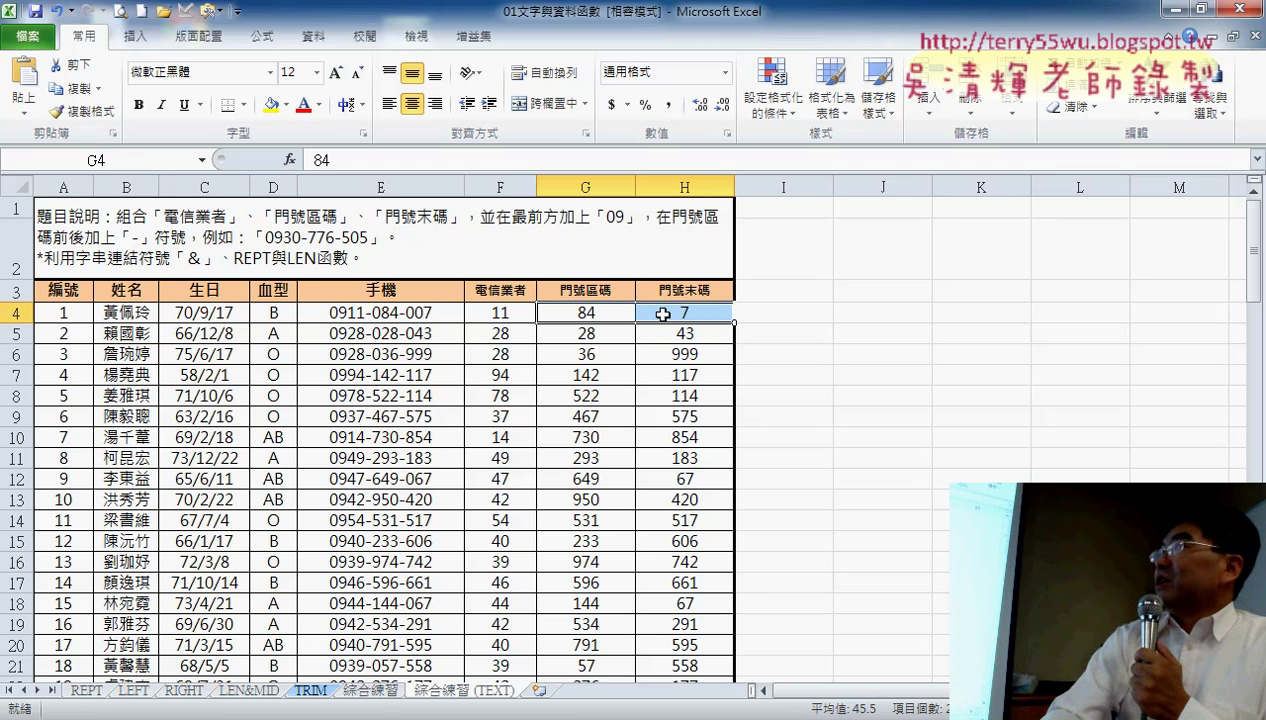
{"action": "right_click", "coordinate": [664, 315]}
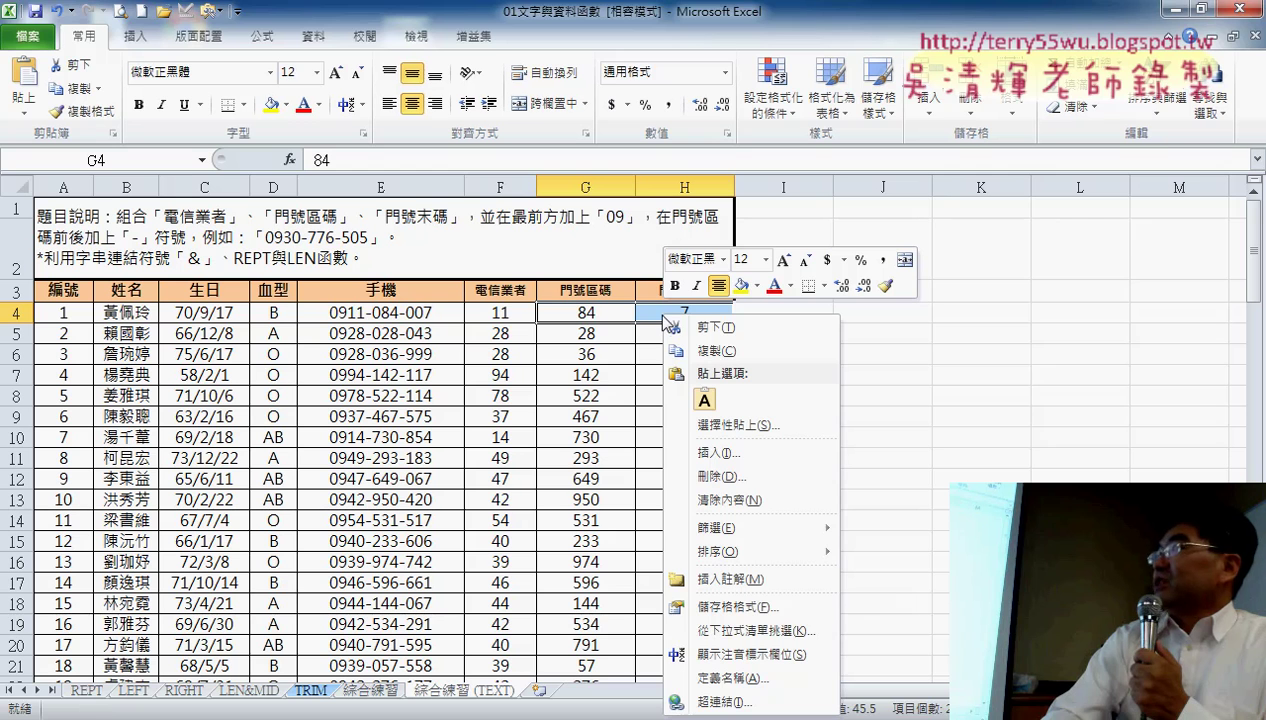
{"action": "left_click", "coordinate": [735, 606]}
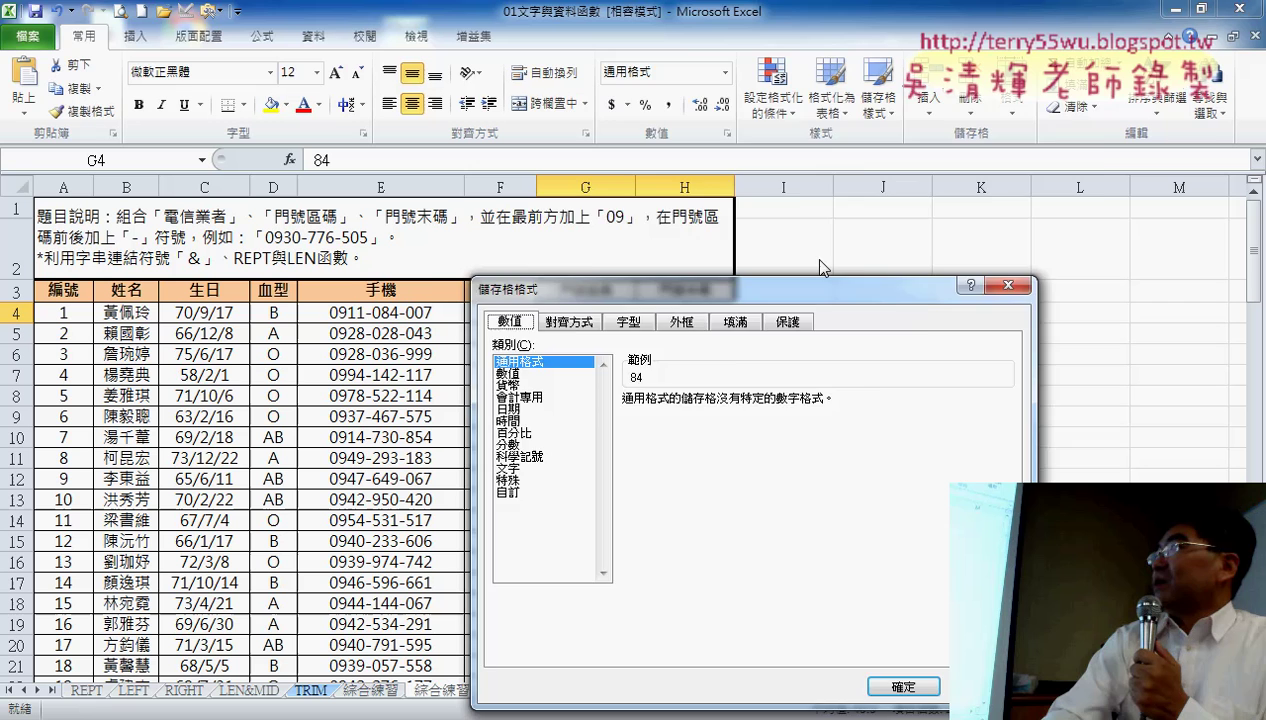
{"action": "left_click_drag", "start_coordinate": [779, 303], "coordinate": [850, 121]}
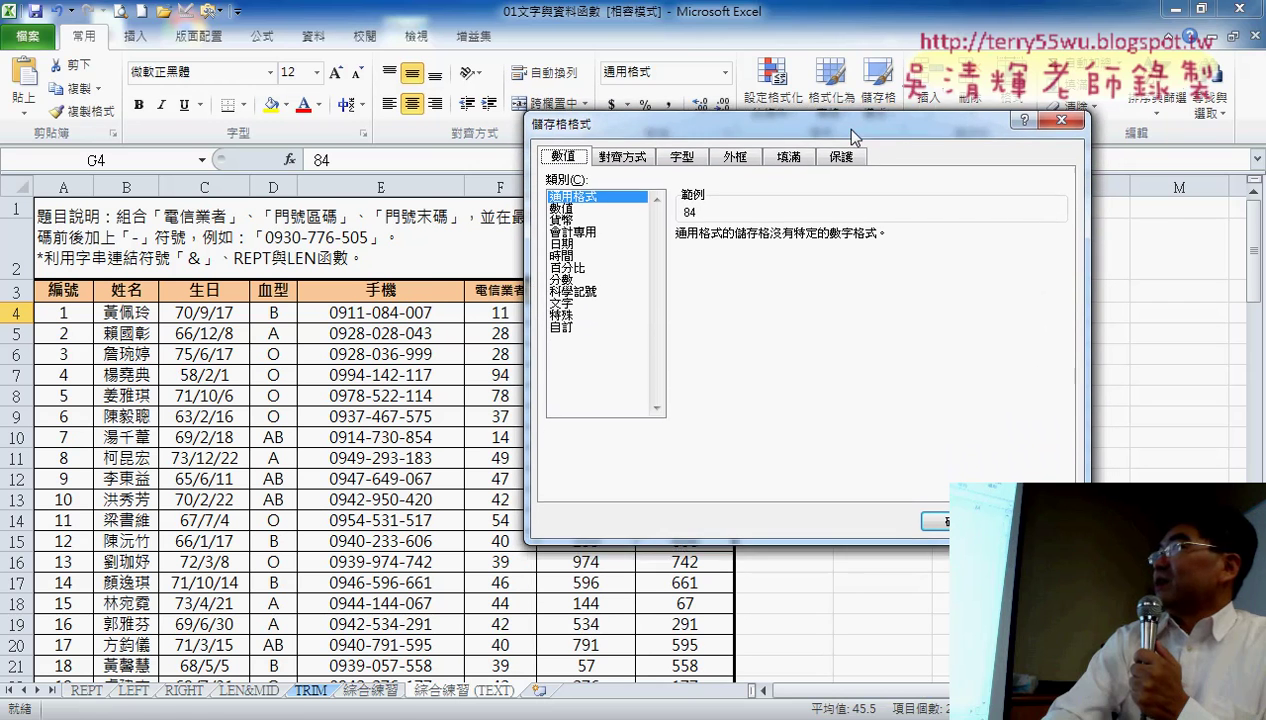
{"action": "left_click", "coordinate": [560, 323]}
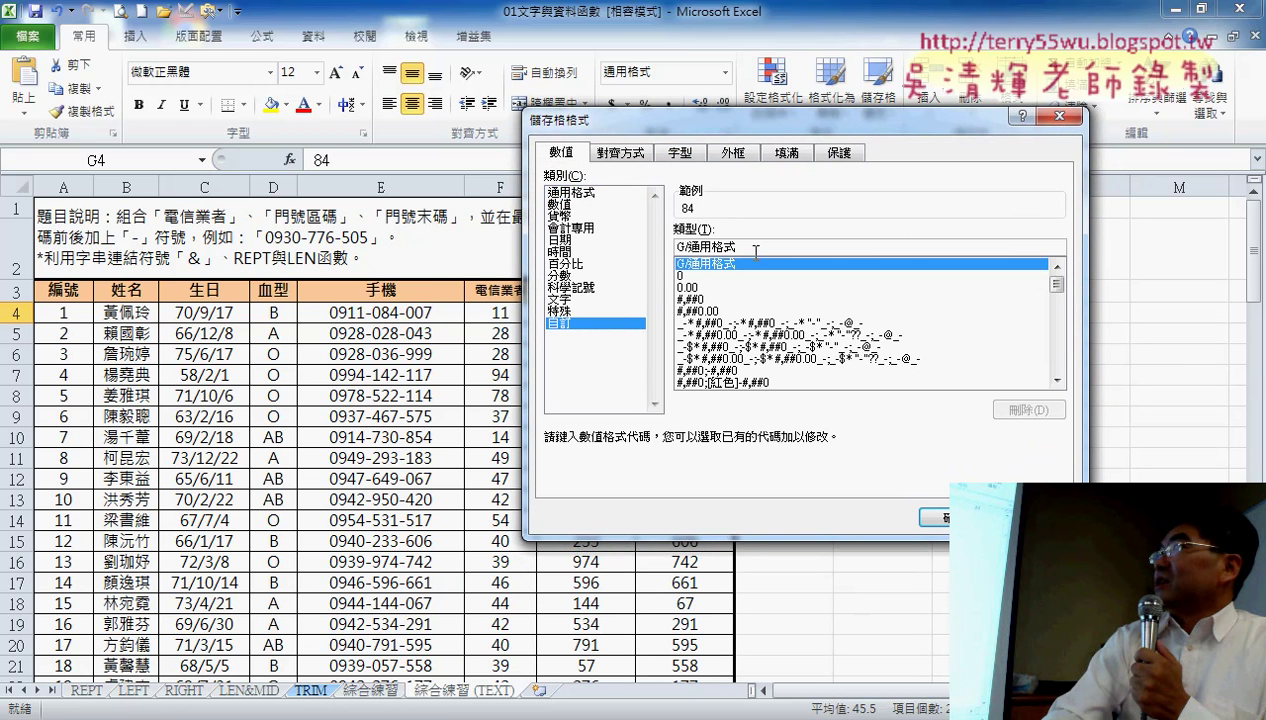
{"action": "left_click_drag", "start_coordinate": [756, 248], "coordinate": [662, 250]}
{"action": "type", "text": "0"}
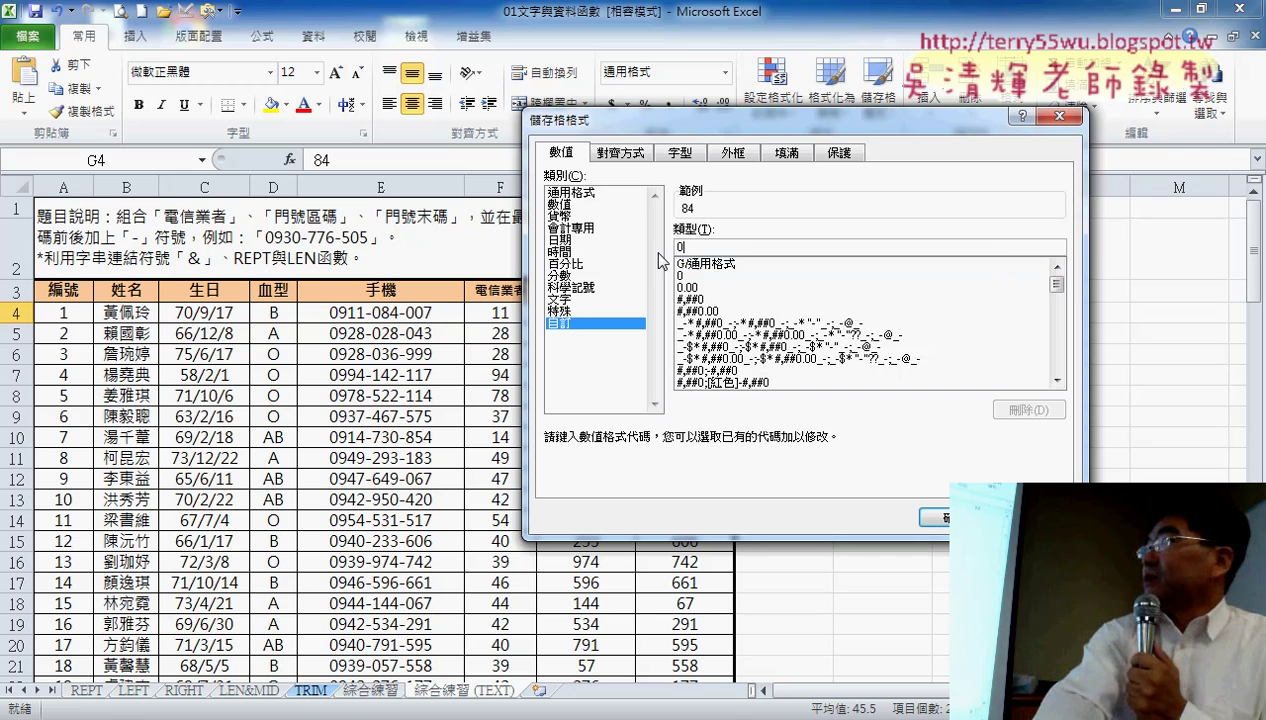
{"action": "type", "text": "00"}
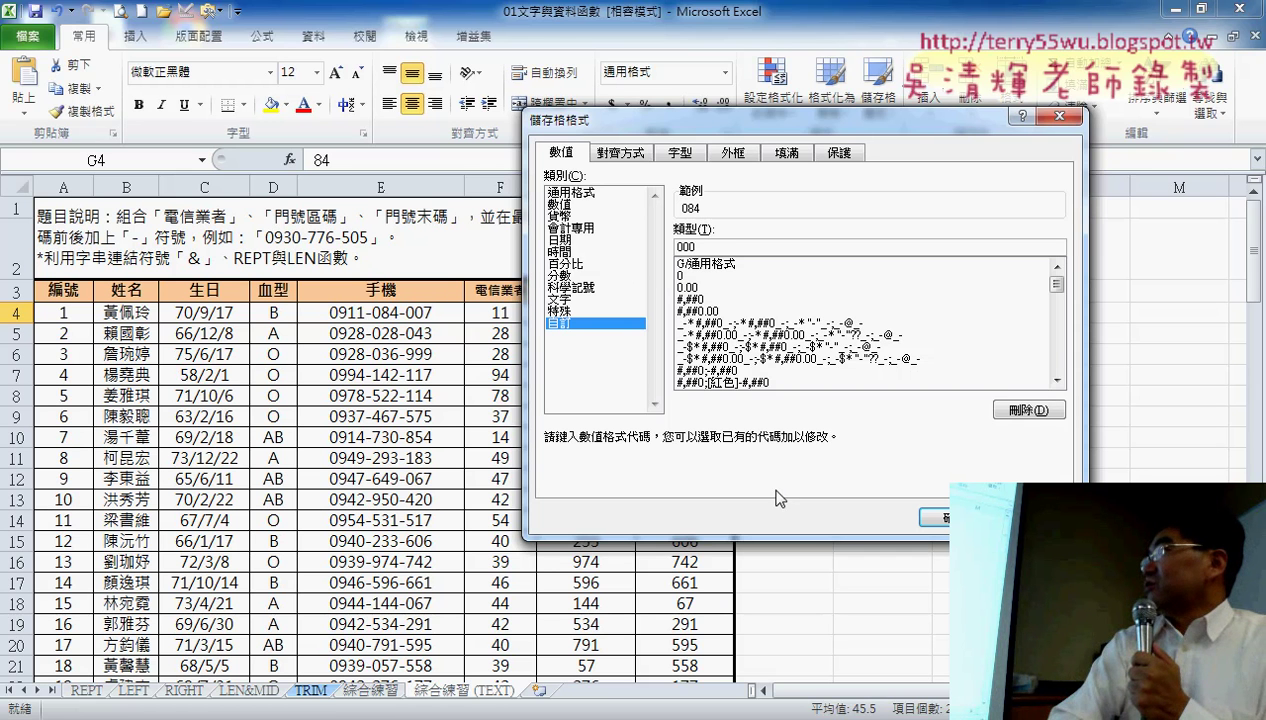
{"action": "left_click", "coordinate": [945, 522]}
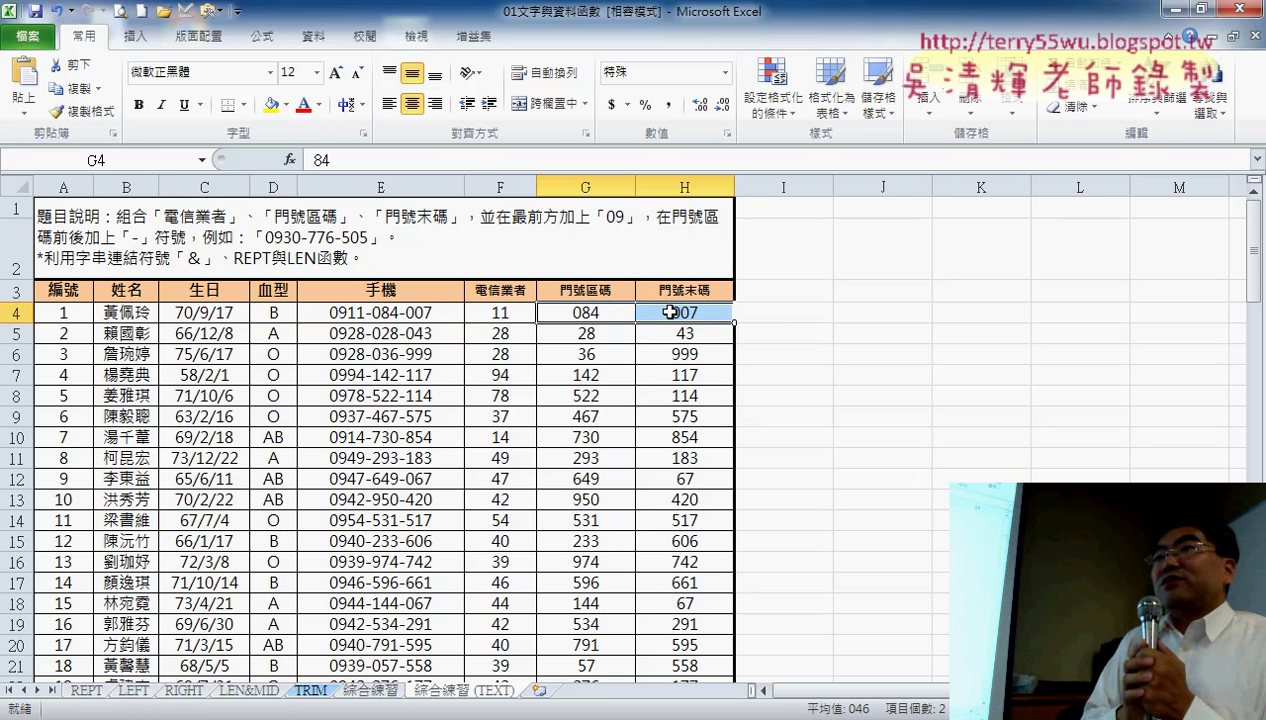
{"action": "left_click", "coordinate": [782, 318]}
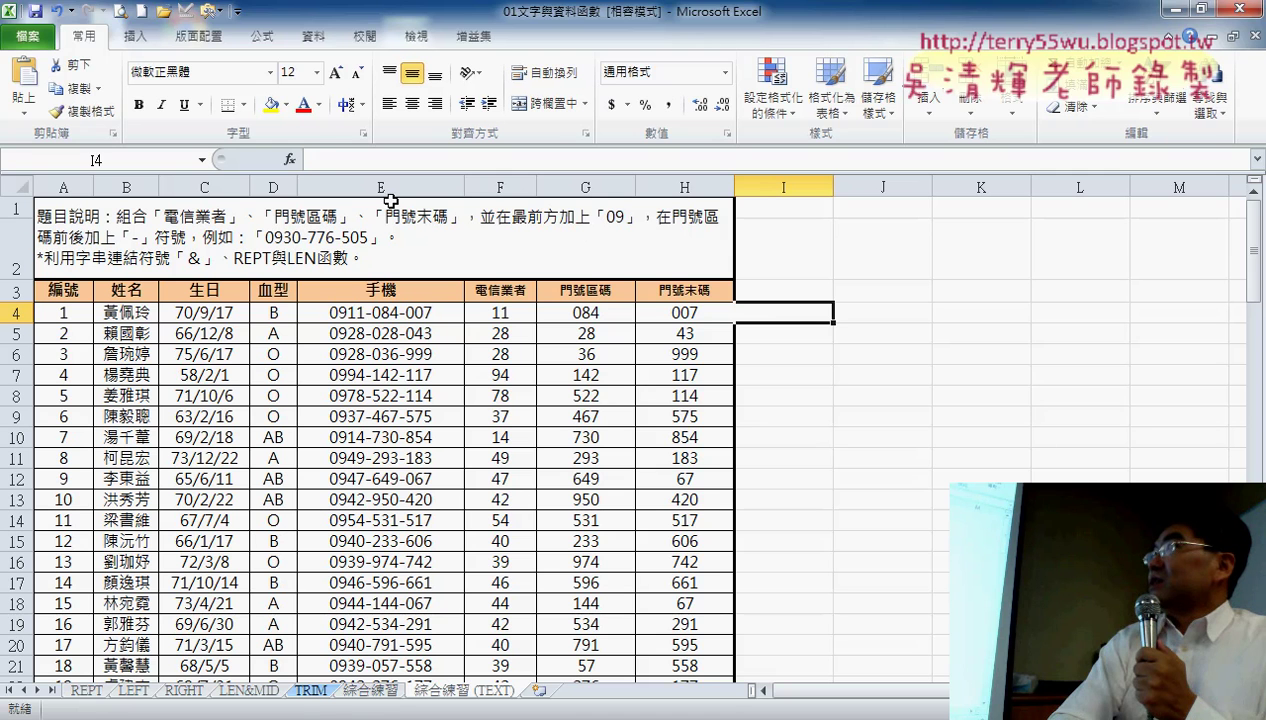
{"action": "left_click", "coordinate": [290, 161]}
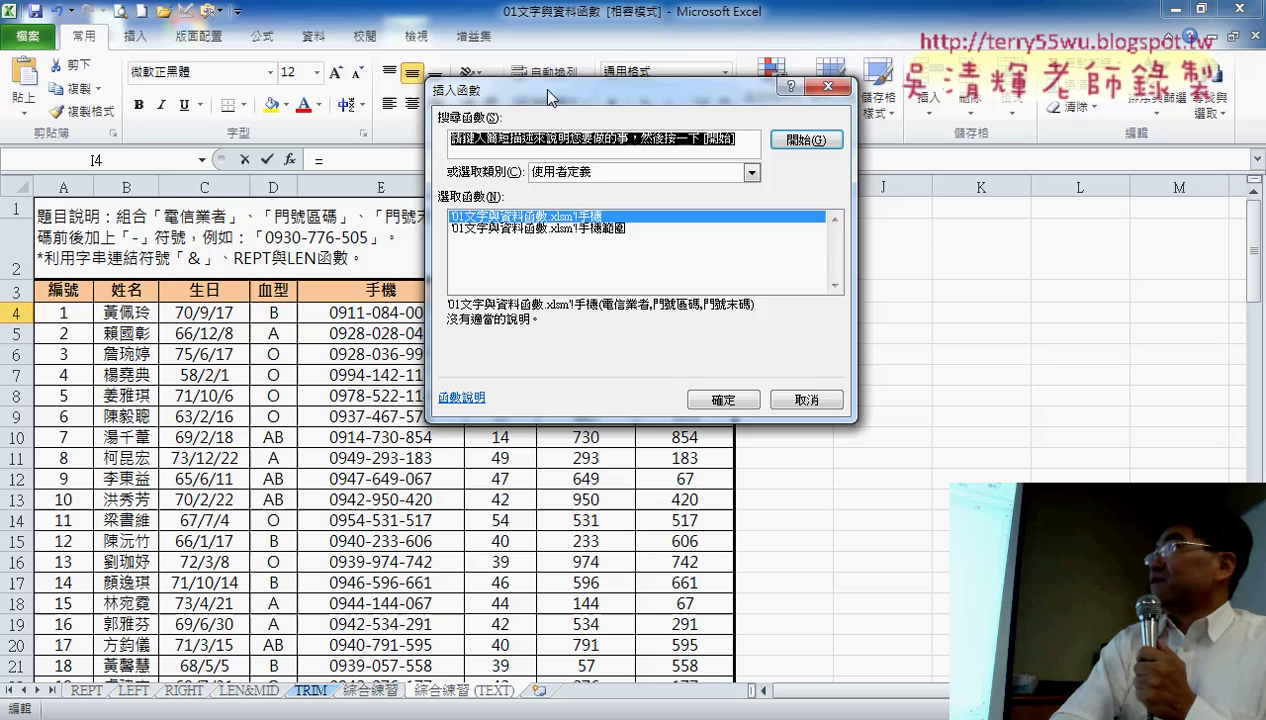
{"action": "left_click_drag", "start_coordinate": [543, 318], "coordinate": [541, 68]}
{"action": "left_click", "coordinate": [596, 148]}
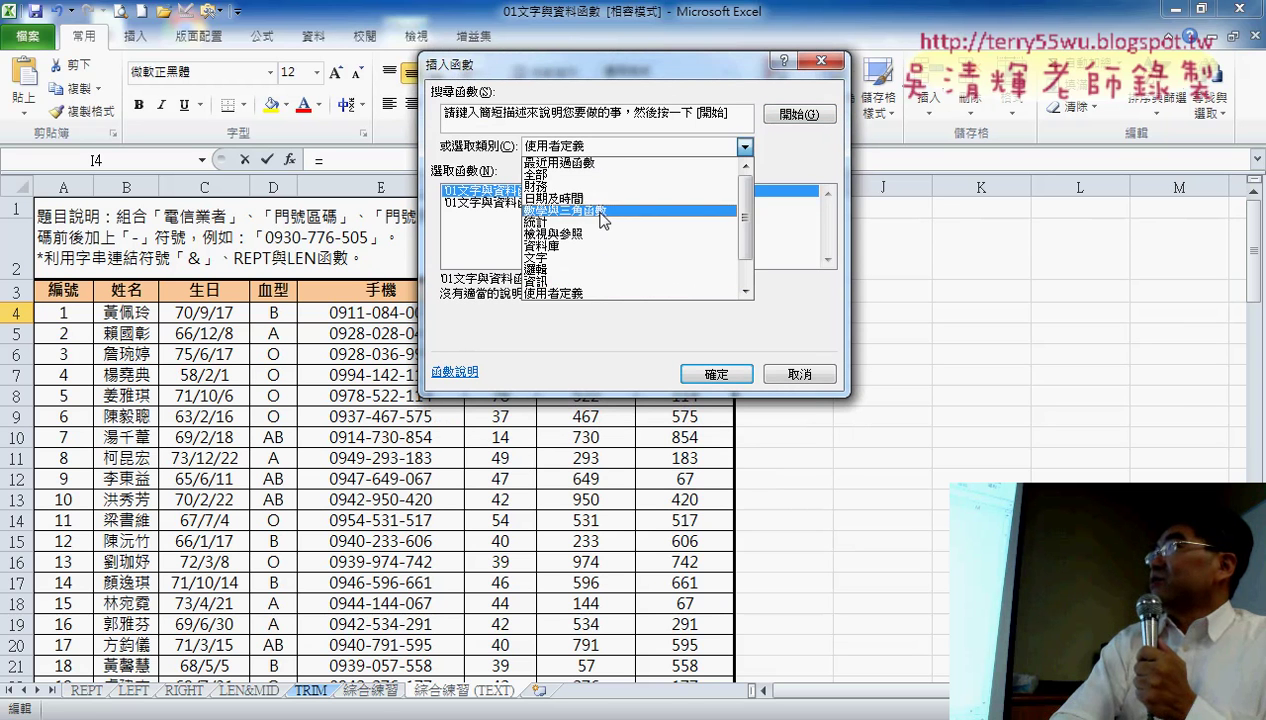
{"action": "left_click", "coordinate": [606, 268]}
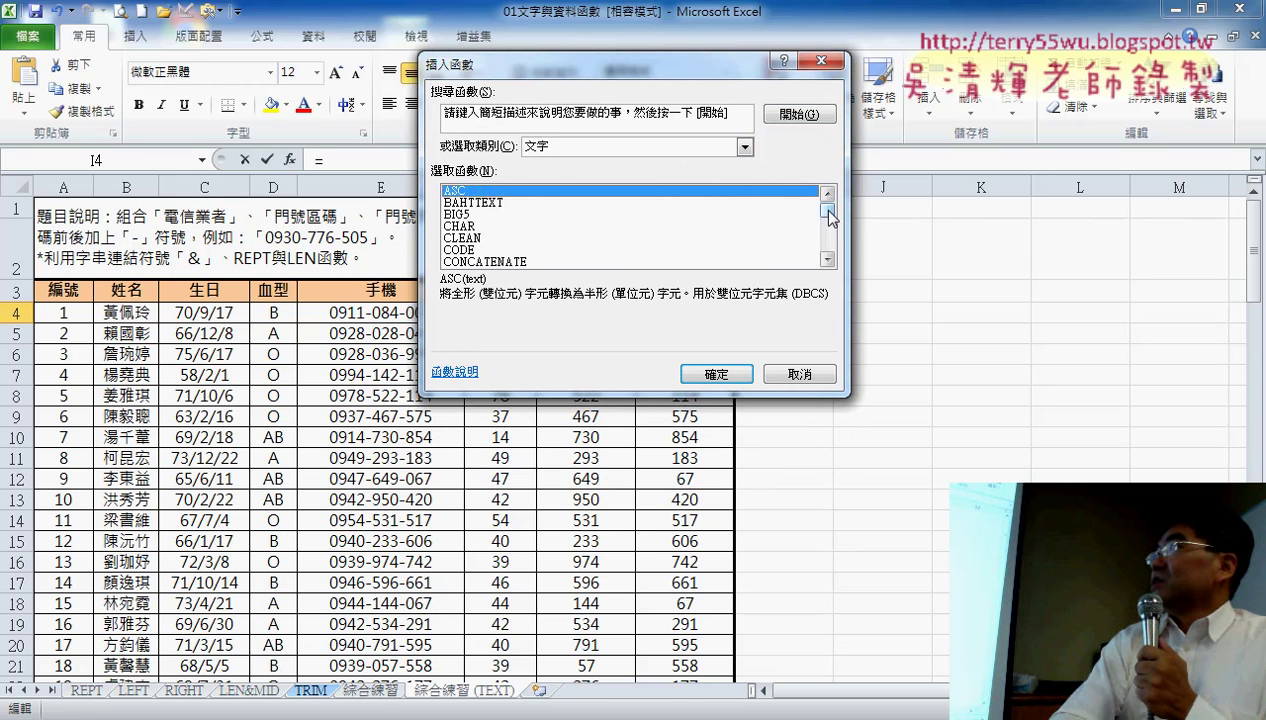
{"action": "left_click_drag", "start_coordinate": [830, 218], "coordinate": [830, 248]}
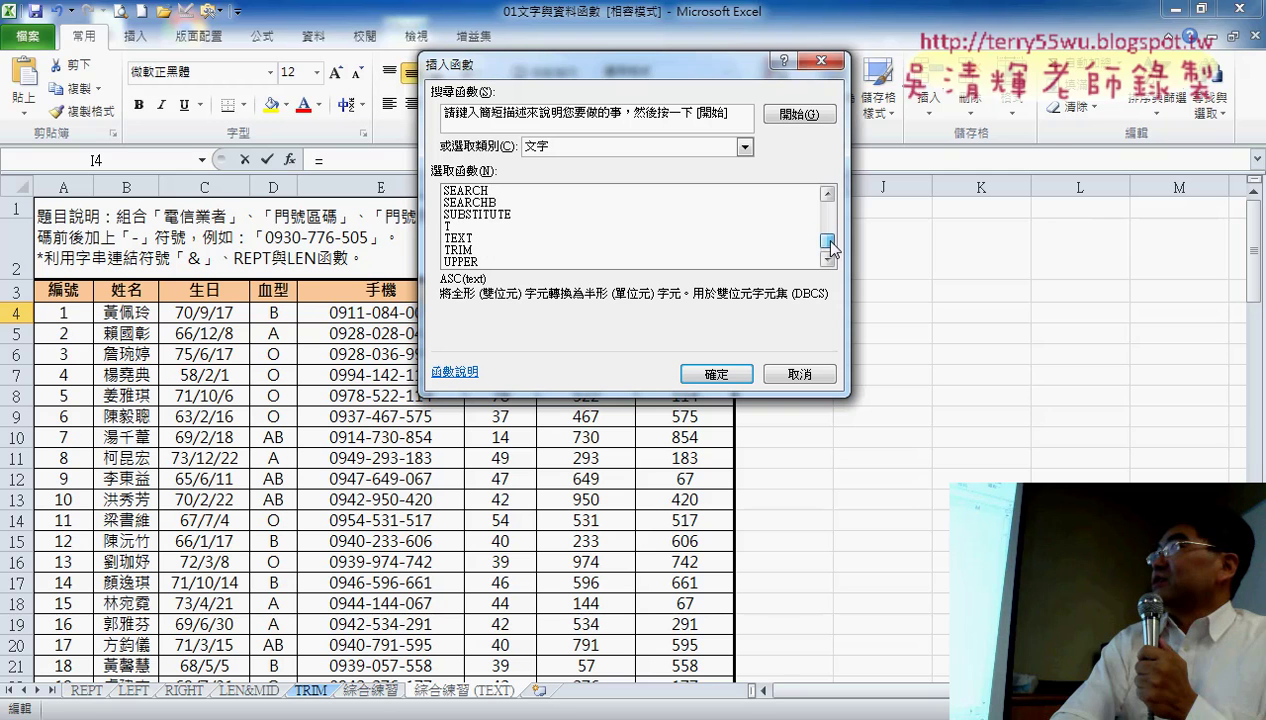
{"action": "left_click", "coordinate": [470, 239]}
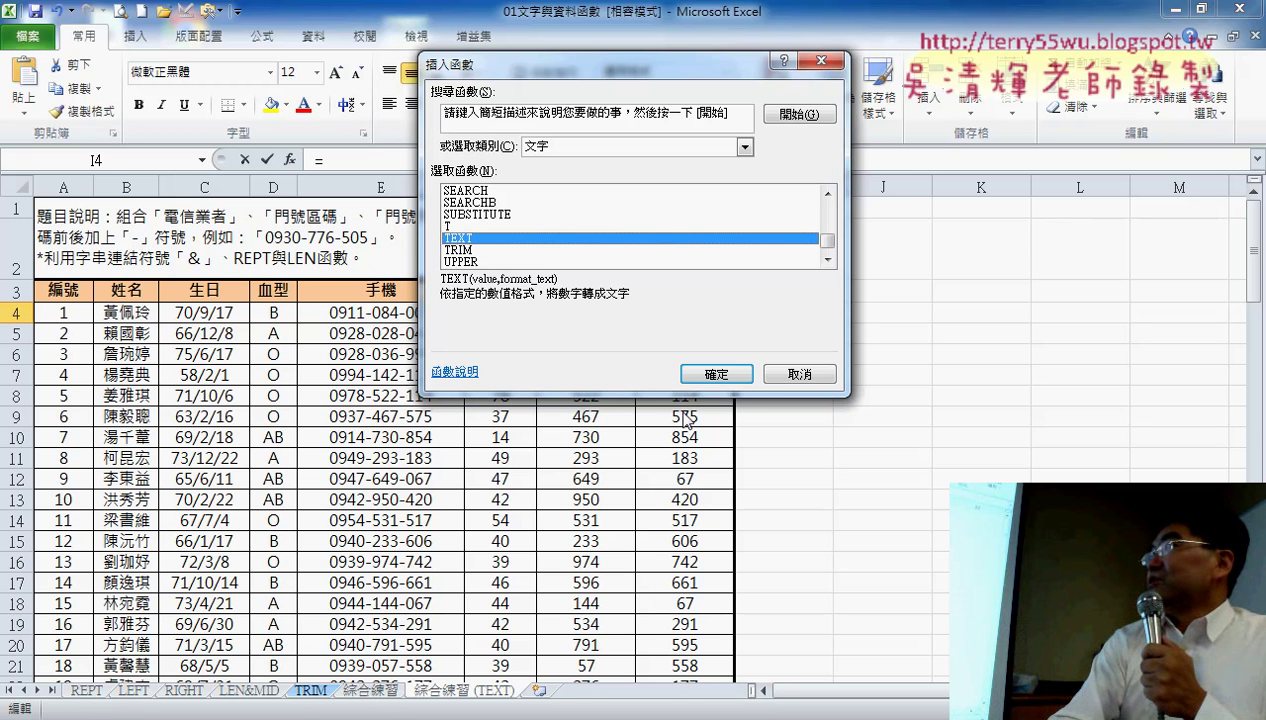
{"action": "left_click", "coordinate": [735, 376]}
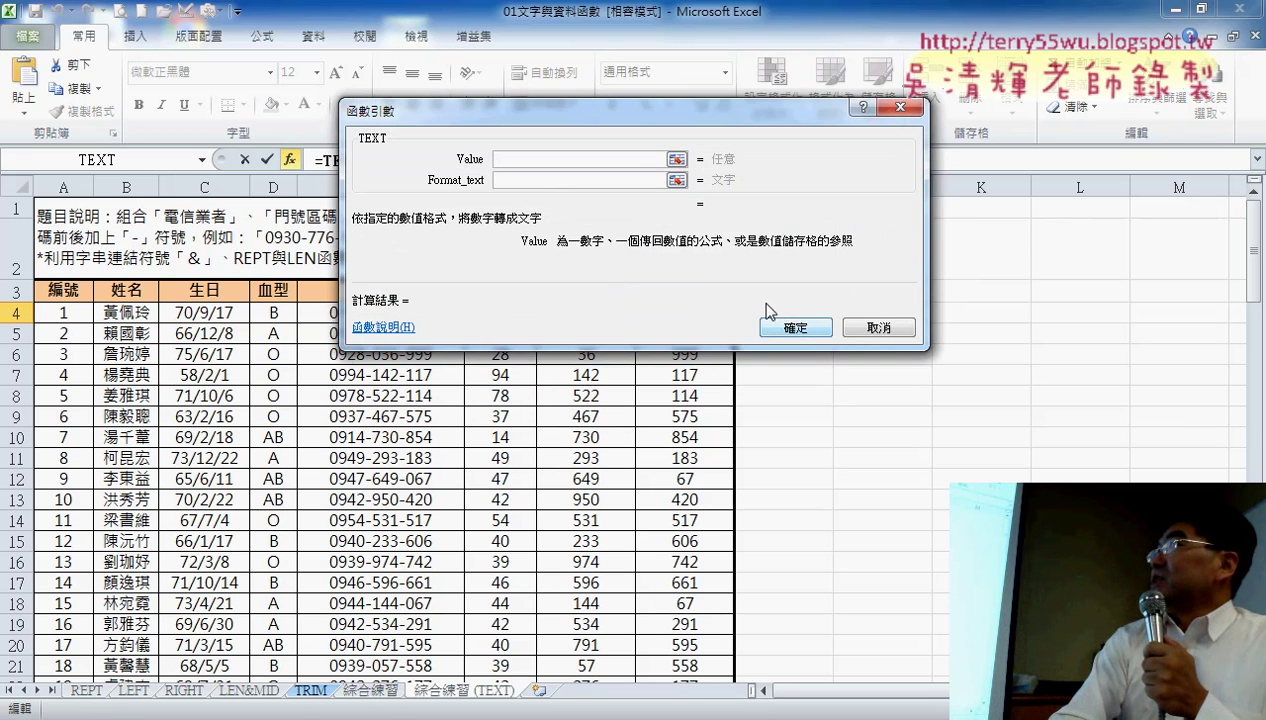
{"action": "mouse_move", "coordinate": [688, 117]}
{"action": "left_mouse_down"}
{"action": "mouse_move", "coordinate": [993, 287]}
{"action": "mouse_move", "coordinate": [962, 332]}
{"action": "left_mouse_up"}
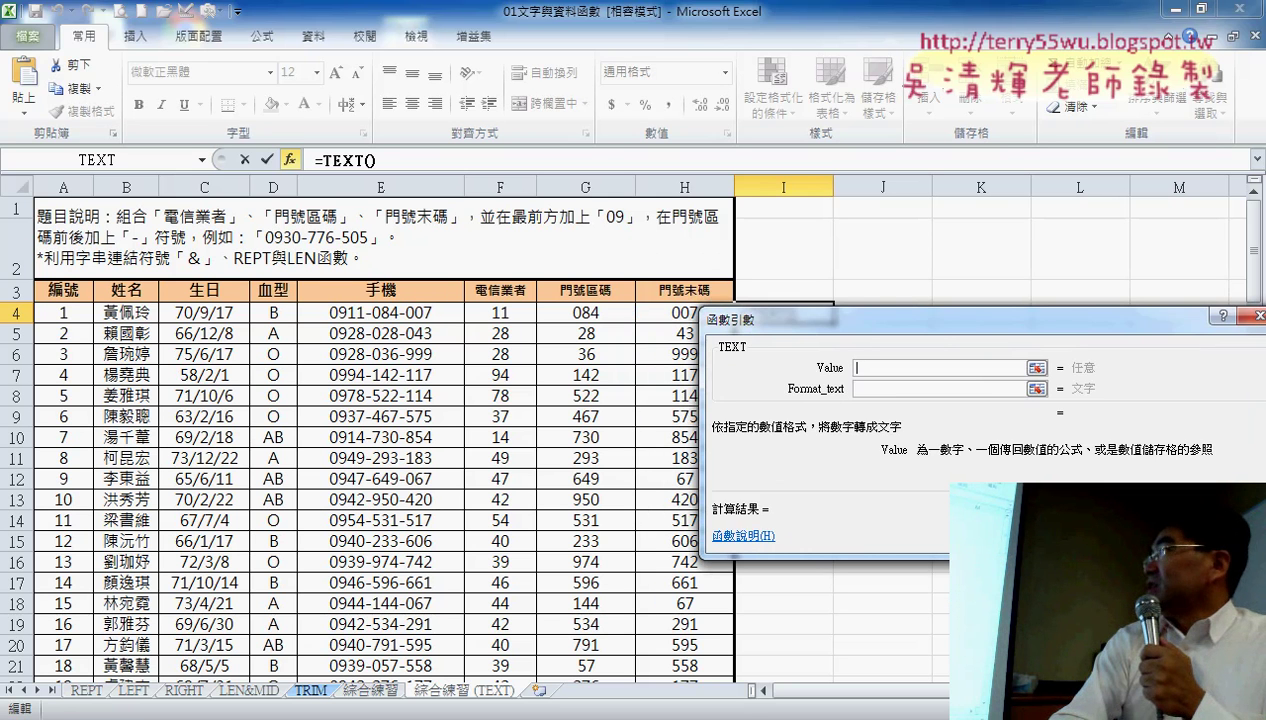
{"action": "key", "text": "Escape"}
{"action": "left_click", "coordinate": [786, 334]}
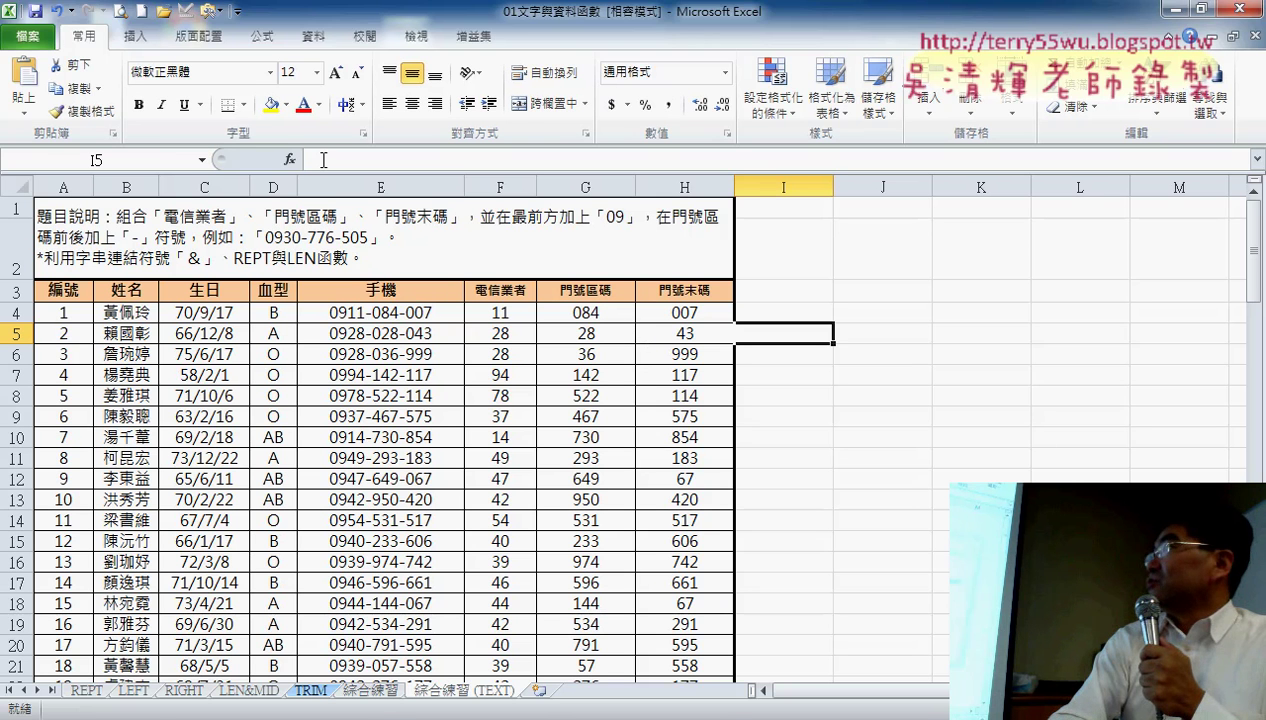
Insert a TEXT function in I5 with Value G5 and Format_text "000".
{"action": "left_click", "coordinate": [289, 160]}
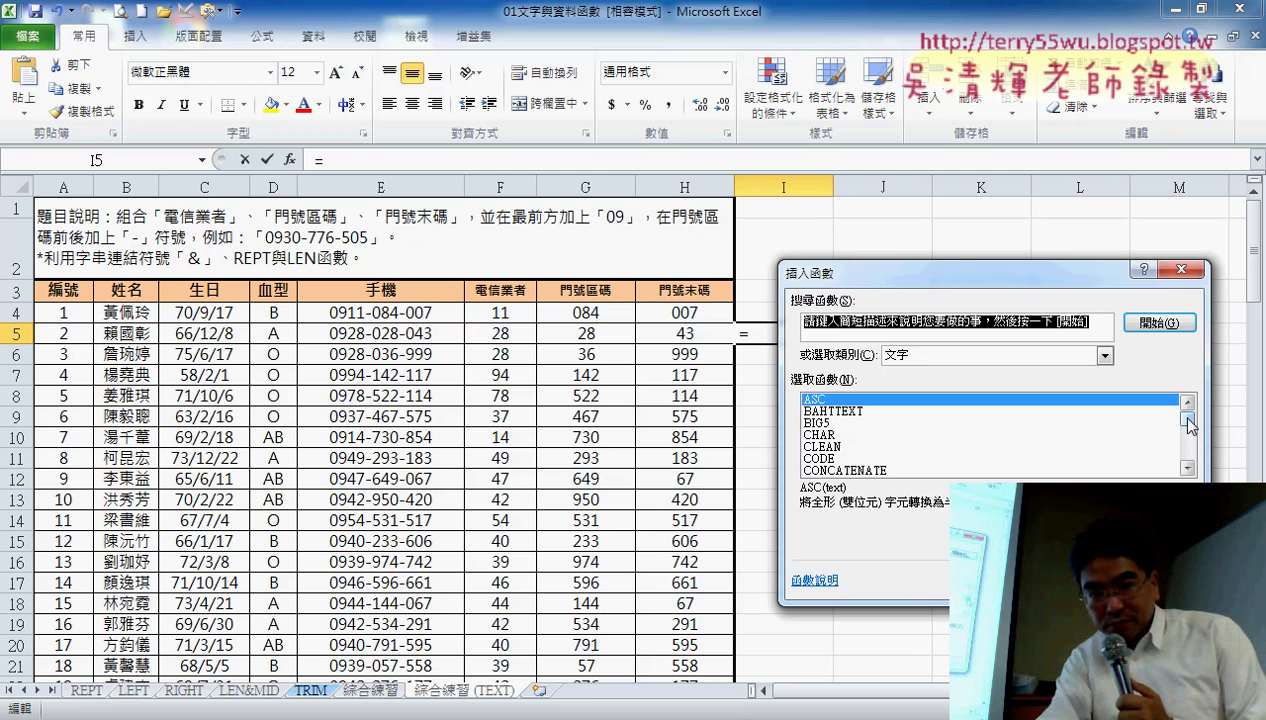
{"action": "left_click_drag", "start_coordinate": [1188, 426], "coordinate": [1188, 452]}
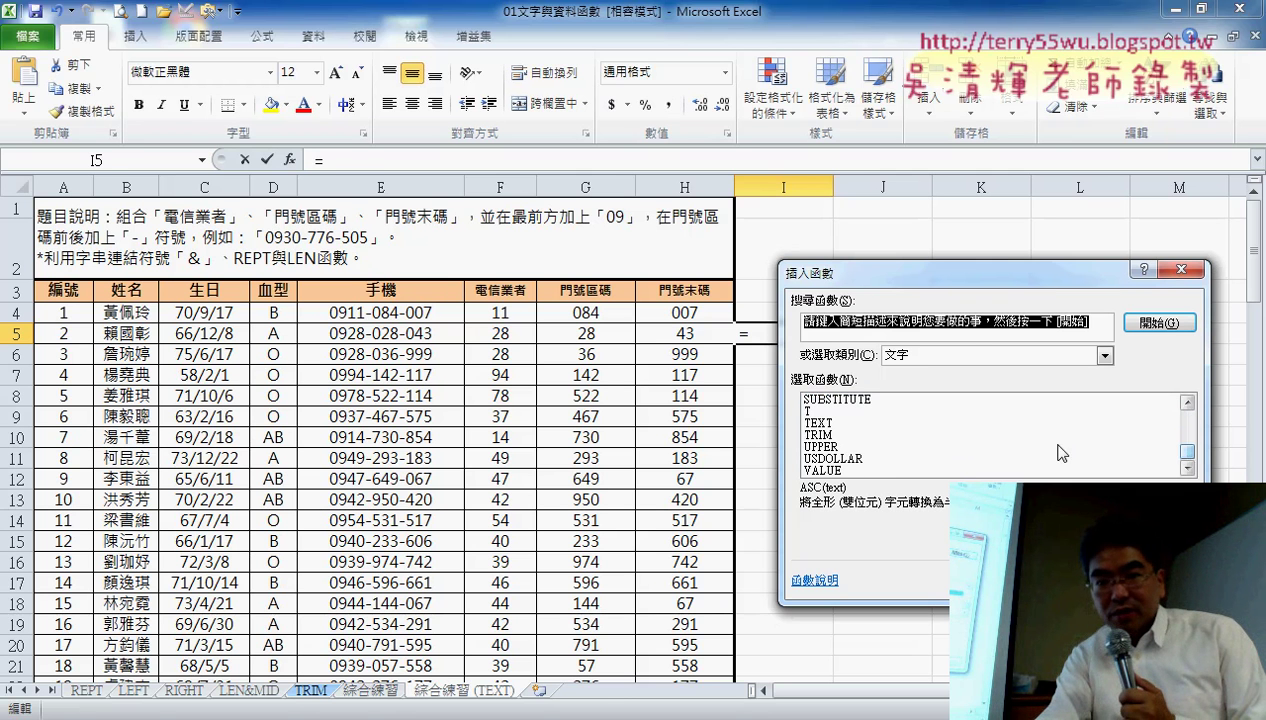
{"action": "double_click", "coordinate": [818, 423]}
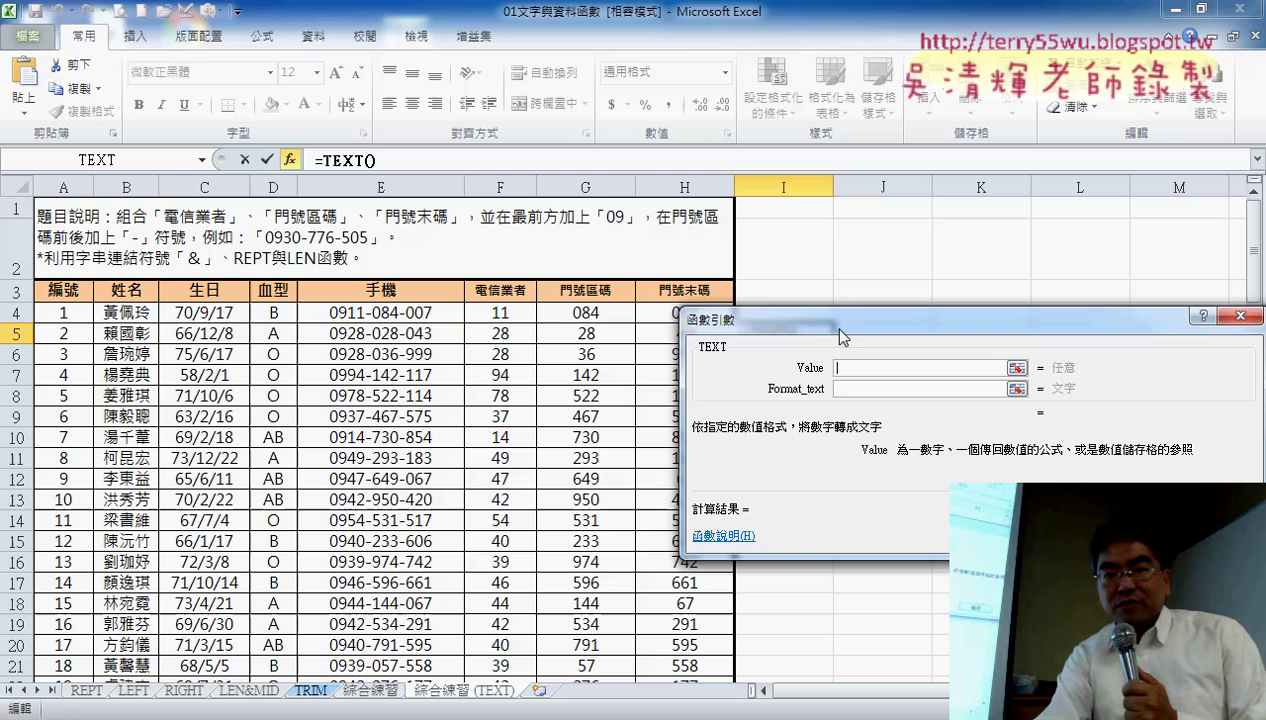
{"action": "left_click_drag", "start_coordinate": [840, 337], "coordinate": [915, 255]}
{"action": "left_click", "coordinate": [587, 333]}
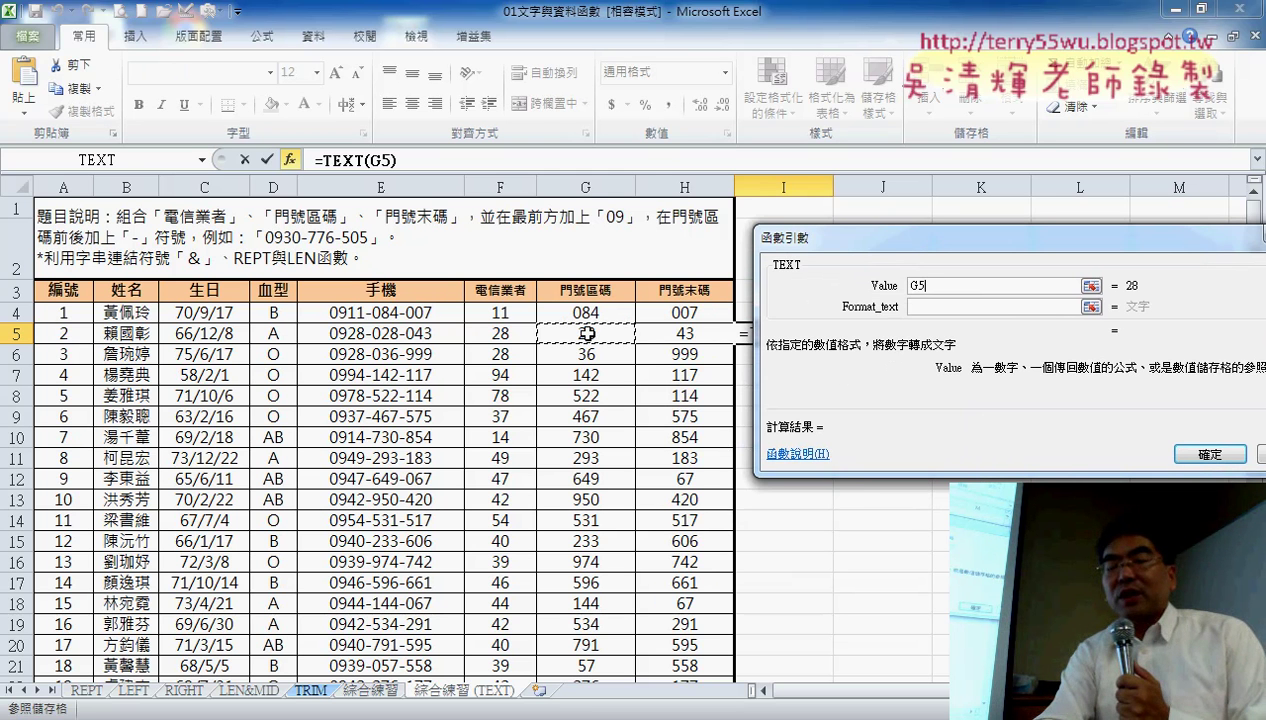
{"action": "left_click", "coordinate": [940, 307]}
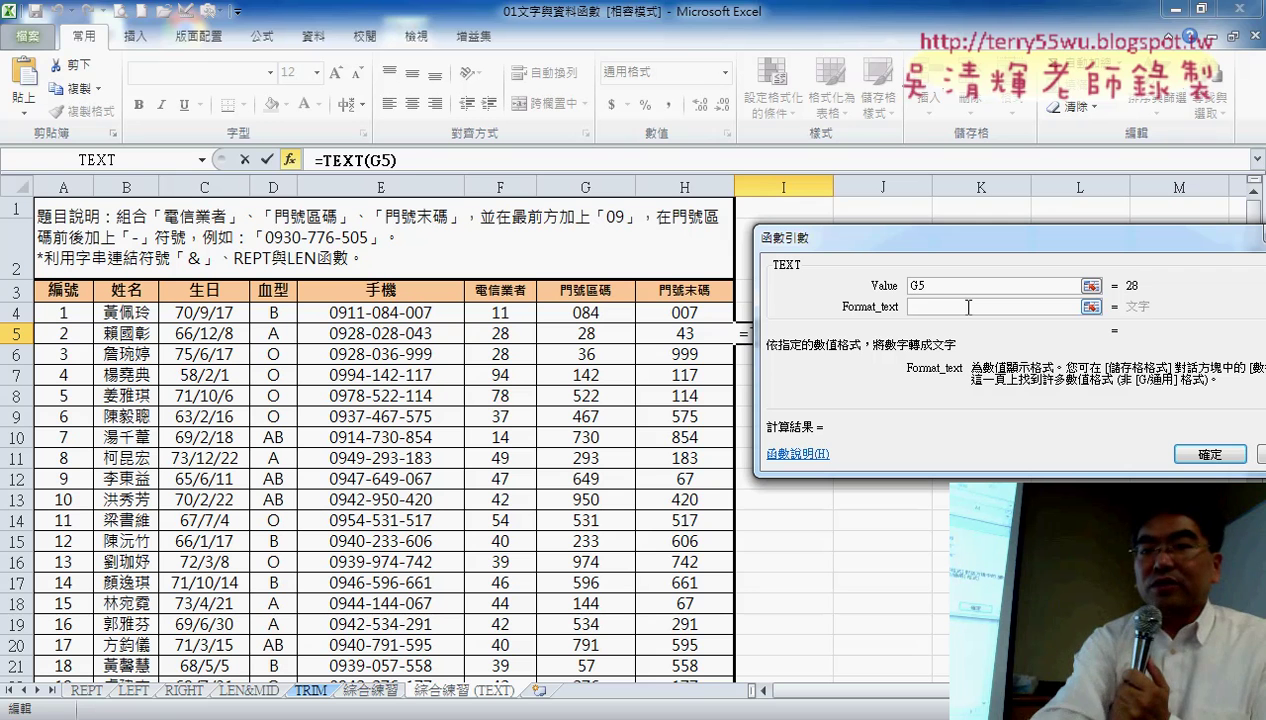
{"action": "type", "text": "000"}
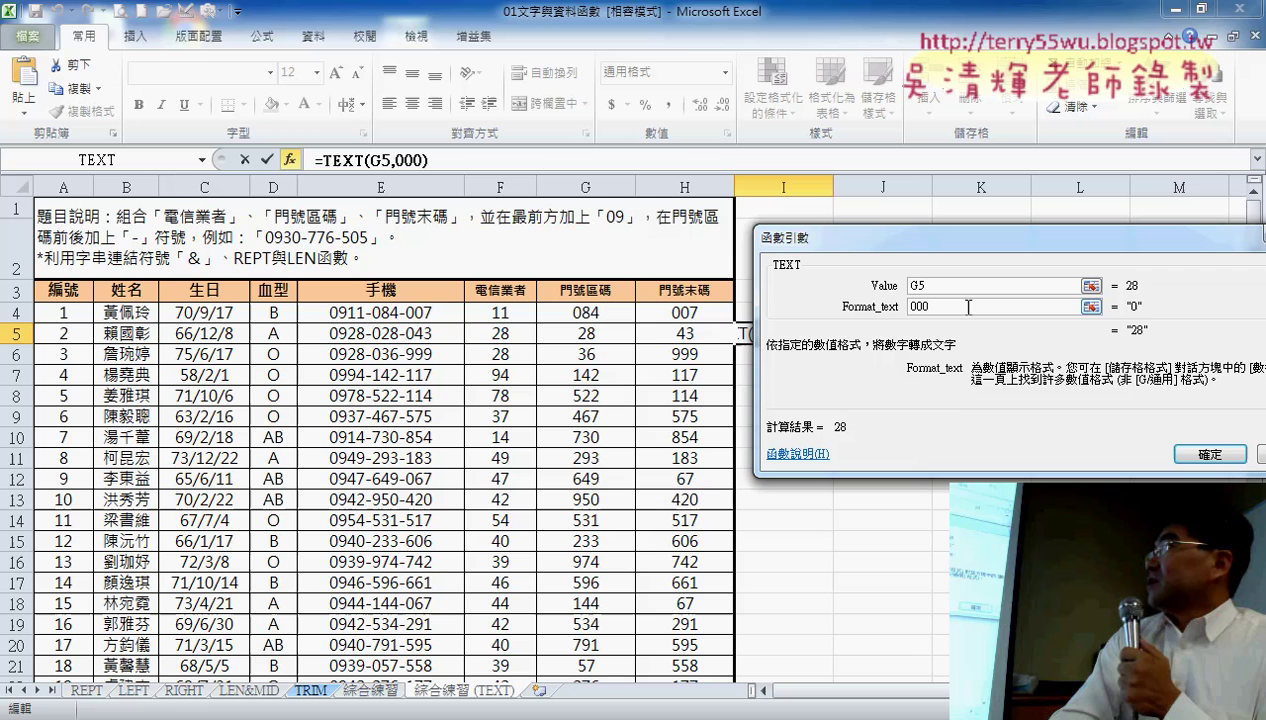
{"action": "left_click", "coordinate": [961, 287]}
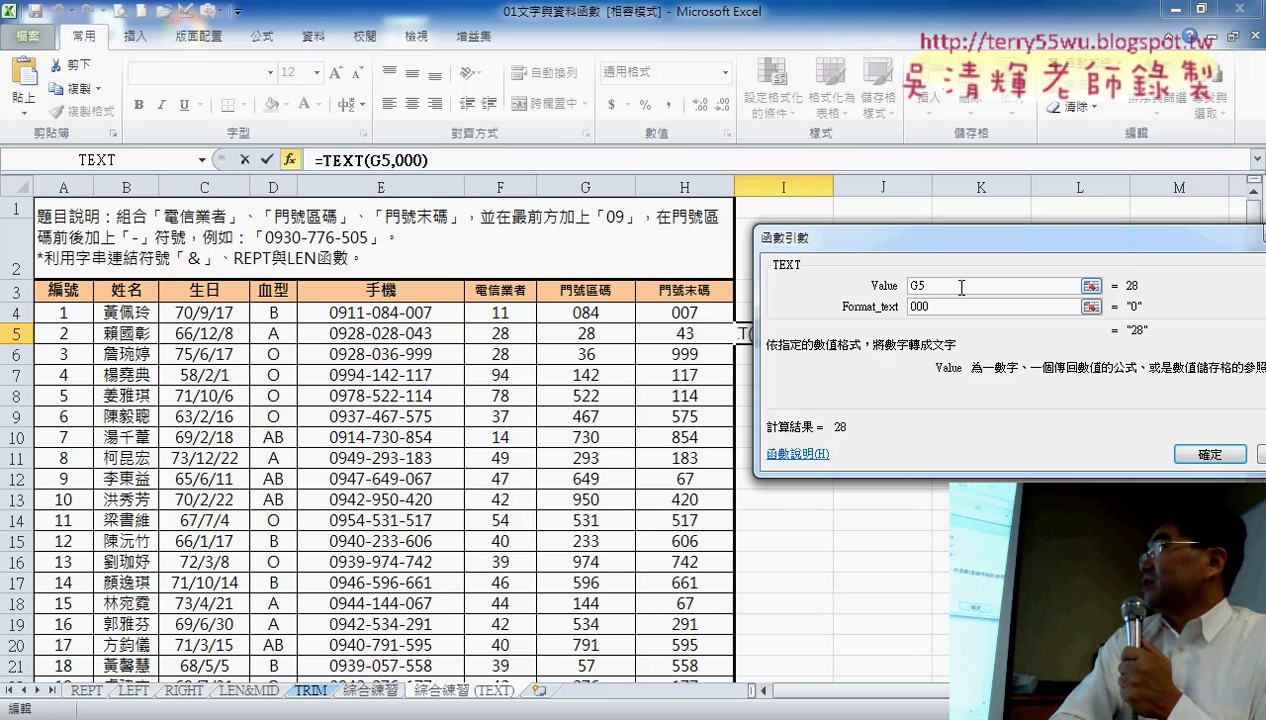
{"action": "double_click", "coordinate": [912, 309]}
{"action": "left_click", "coordinate": [913, 307]}
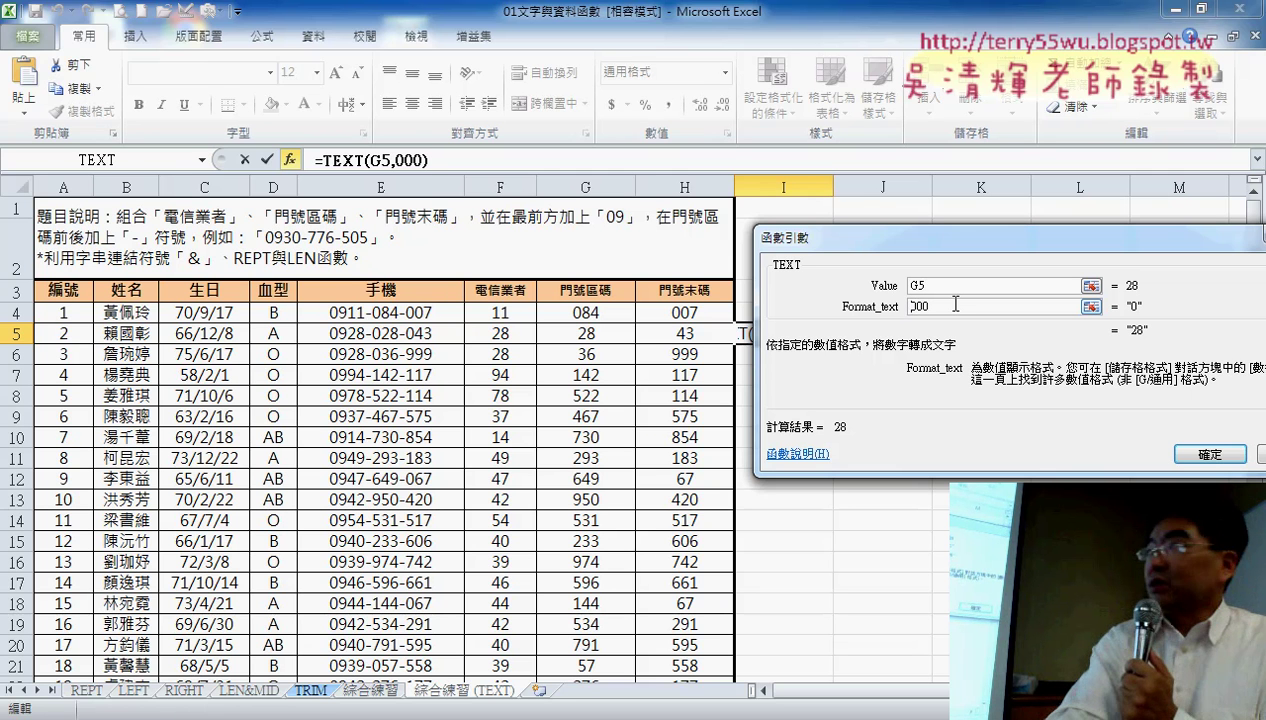
{"action": "type", "text": "\"000"}
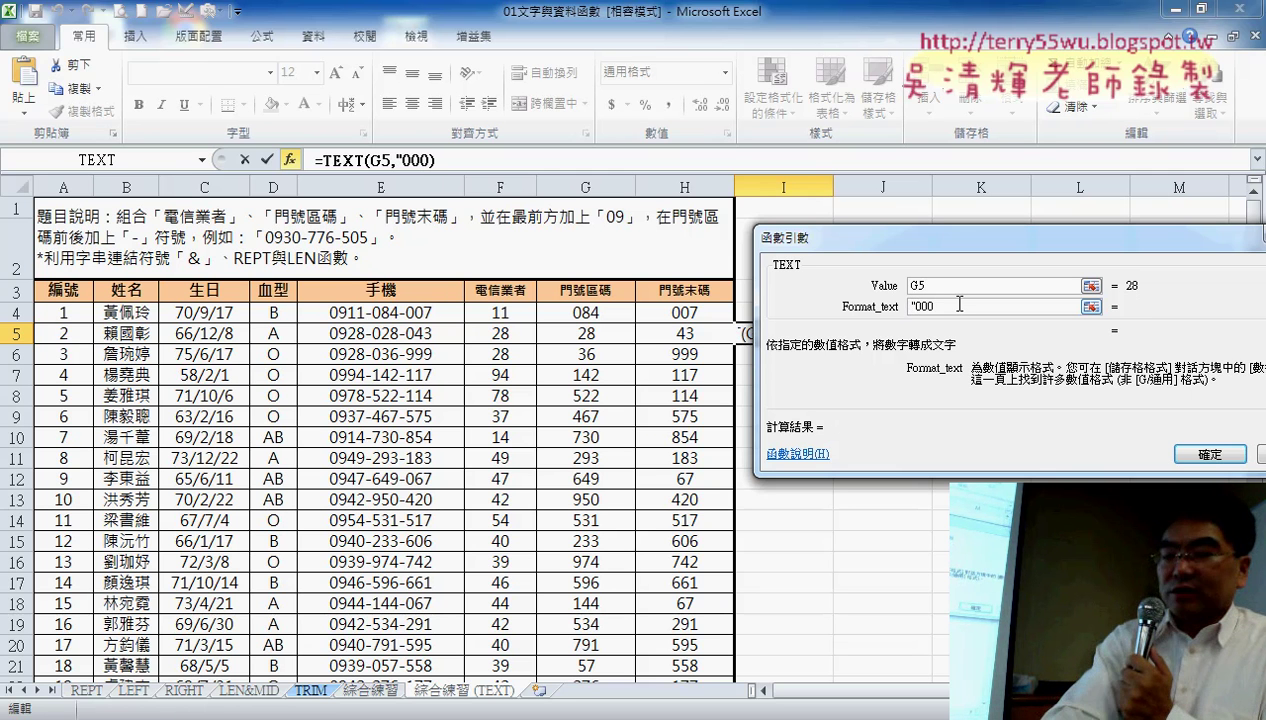
{"action": "type", "text": "\""}
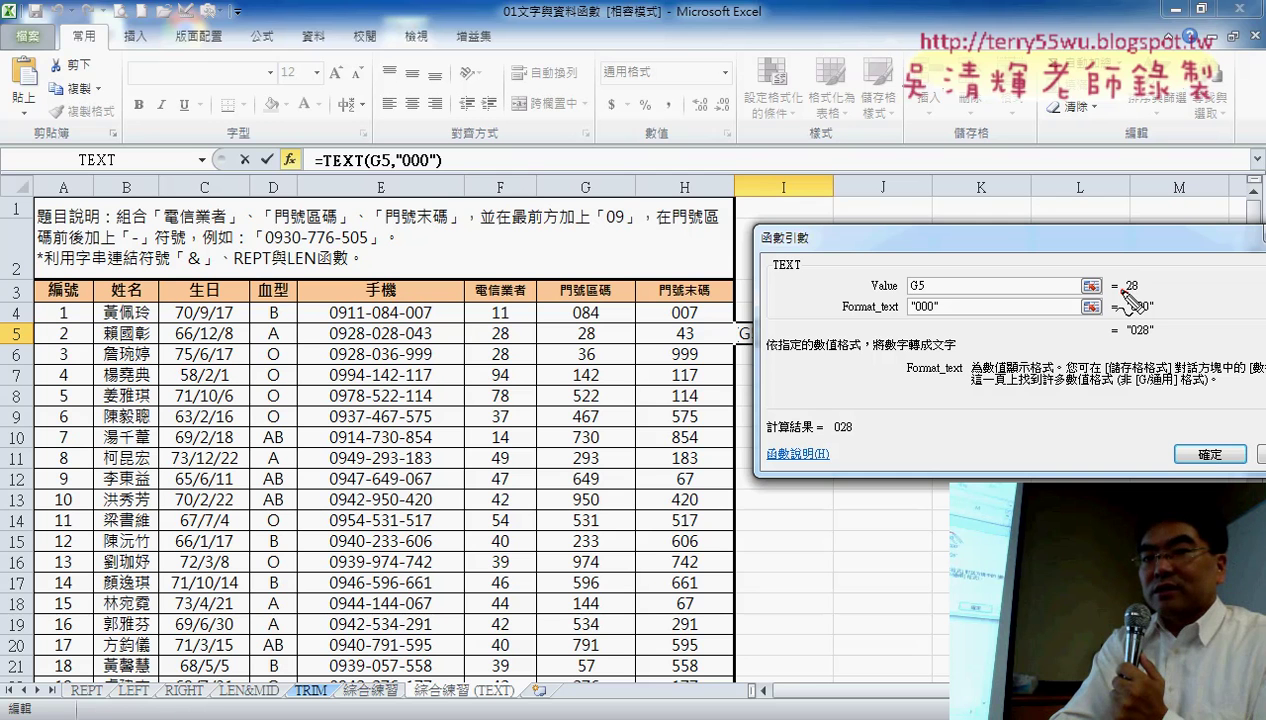
Annotate how 28 becomes 028 with the pen, then confirm =TEXT(G5,"000") in I5.
{"action": "left_click_drag", "start_coordinate": [1123, 298], "coordinate": [1121, 282]}
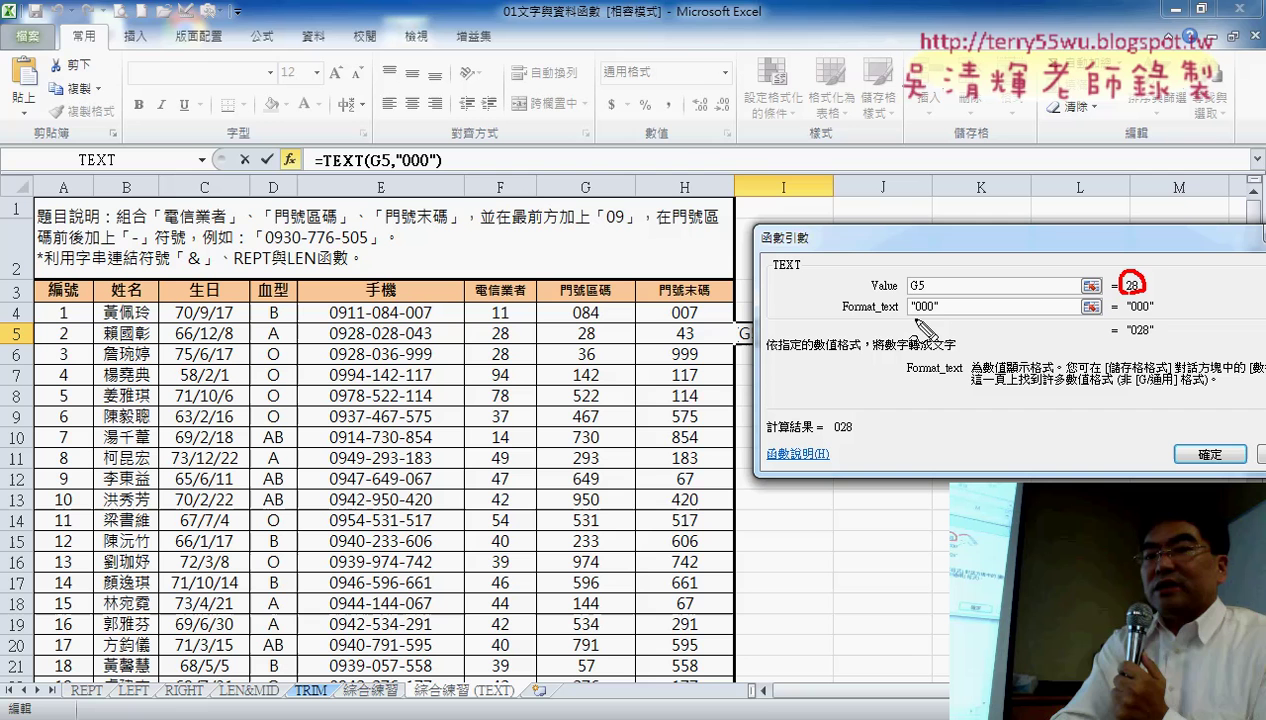
{"action": "left_click_drag", "start_coordinate": [912, 320], "coordinate": [940, 320]}
{"action": "left_click_drag", "start_coordinate": [1150, 280], "coordinate": [1164, 340]}
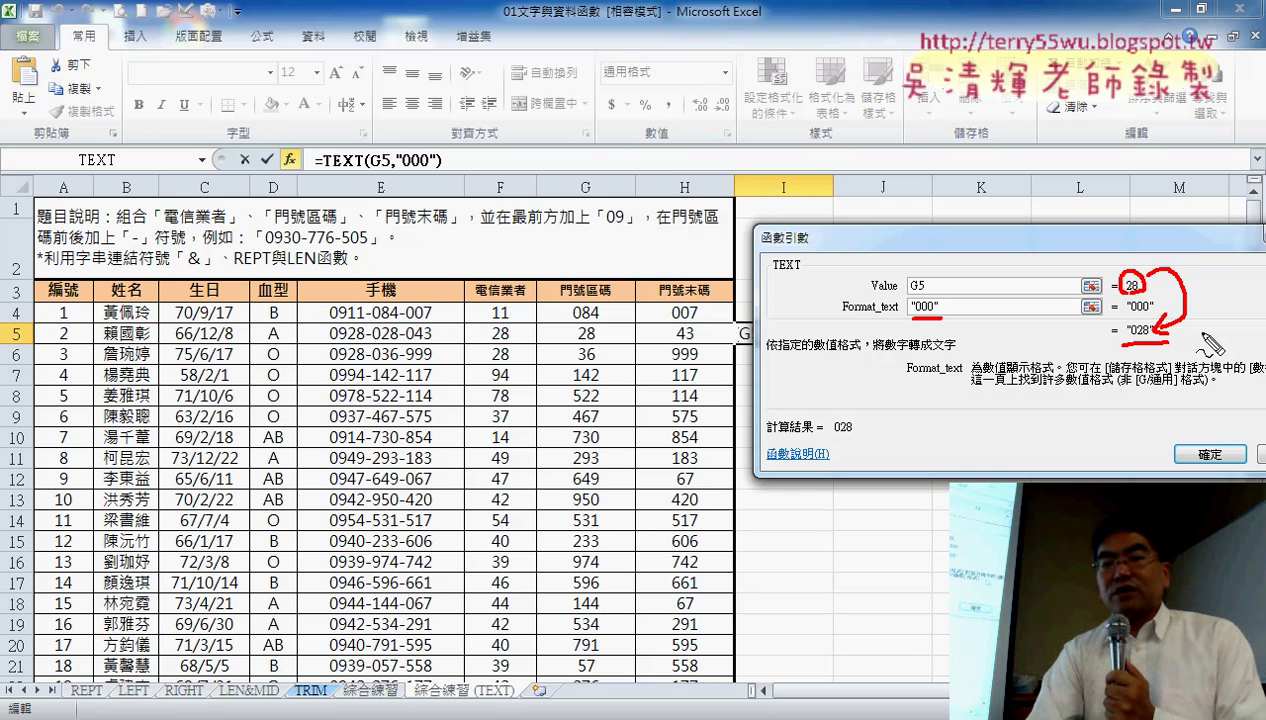
{"action": "key", "text": "Escape"}
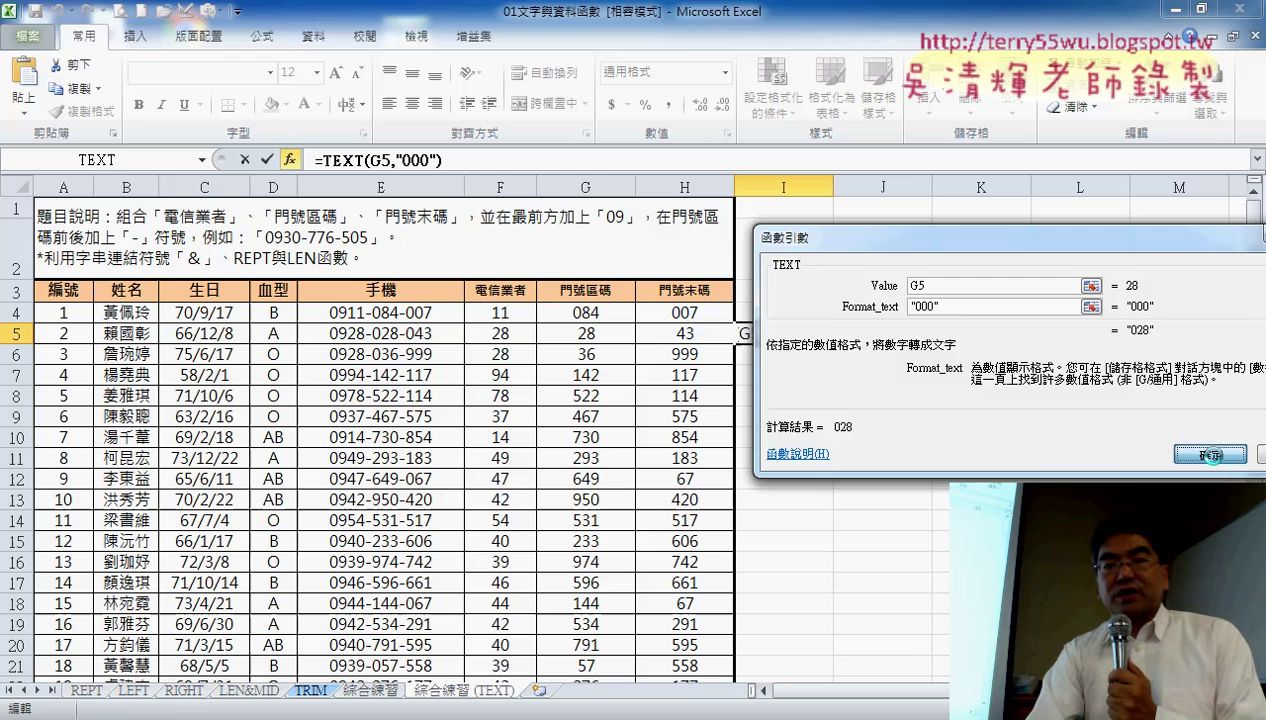
{"action": "left_click", "coordinate": [1212, 453]}
Fill I5's formula into J5 to show 043, then delete the REPT parts from E4's formula.
{"action": "left_click_drag", "start_coordinate": [833, 345], "coordinate": [938, 343]}
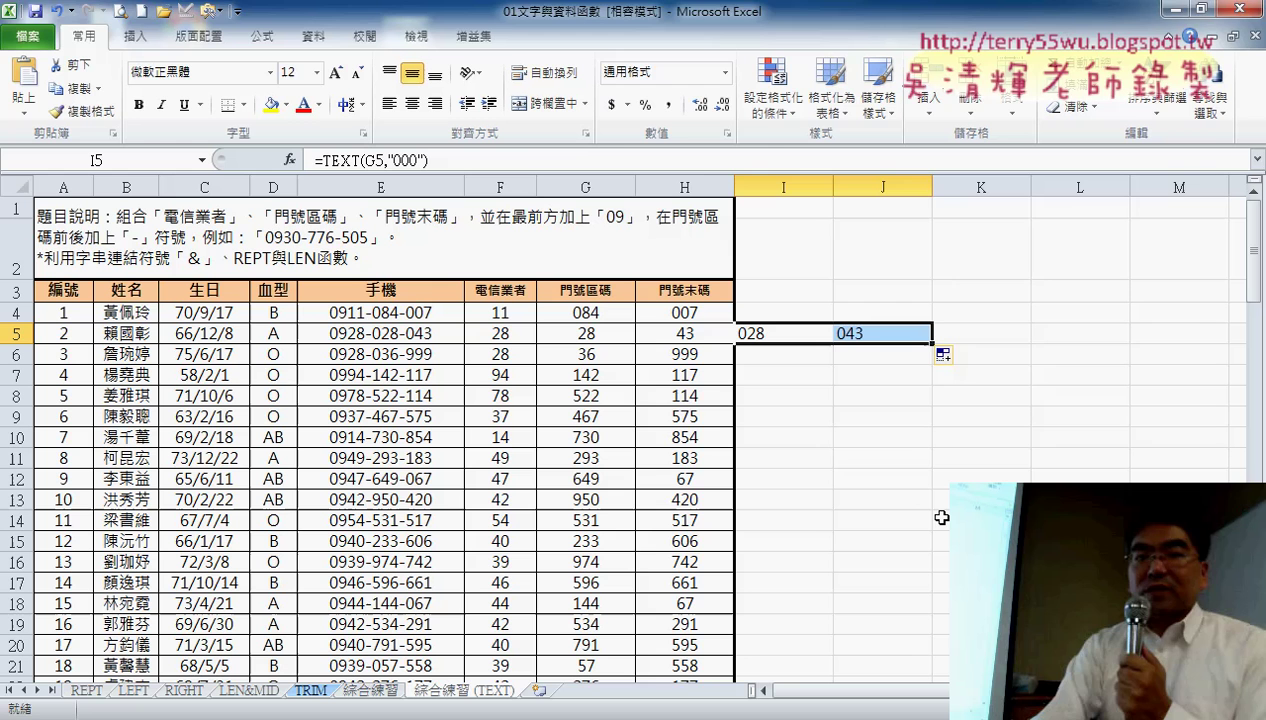
{"action": "left_click", "coordinate": [410, 313]}
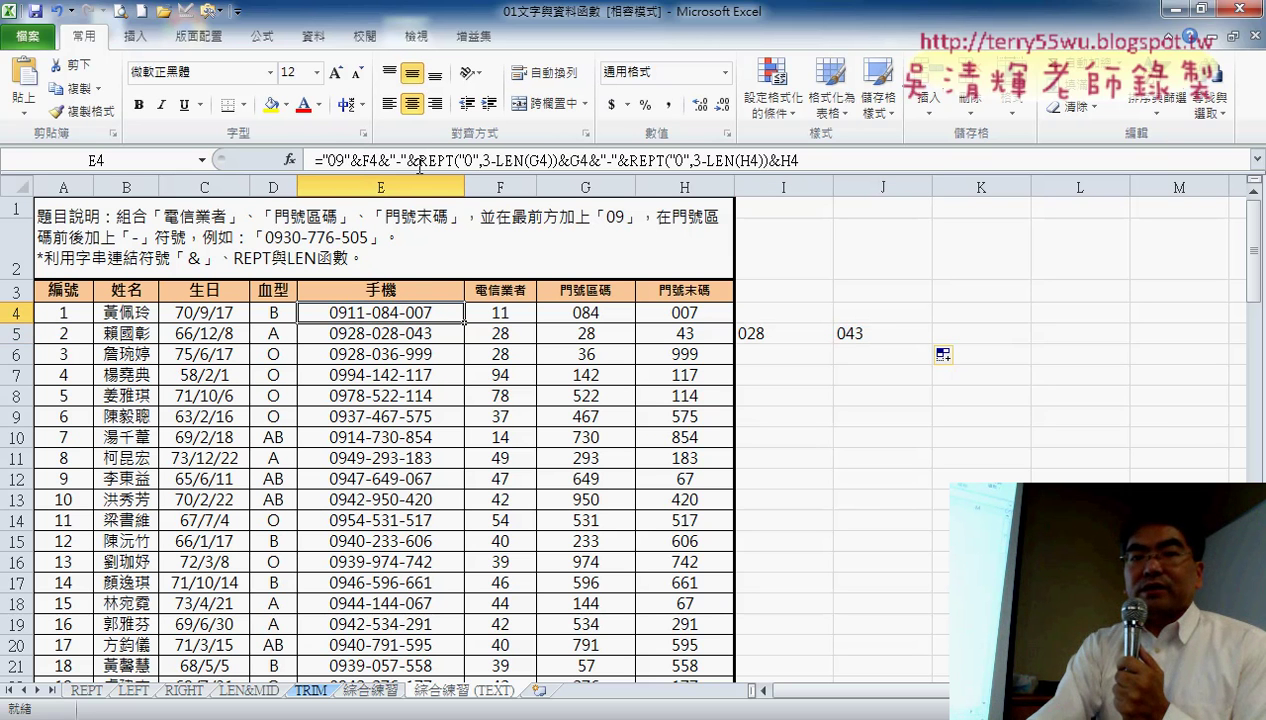
{"action": "left_click_drag", "start_coordinate": [418, 160], "coordinate": [900, 163]}
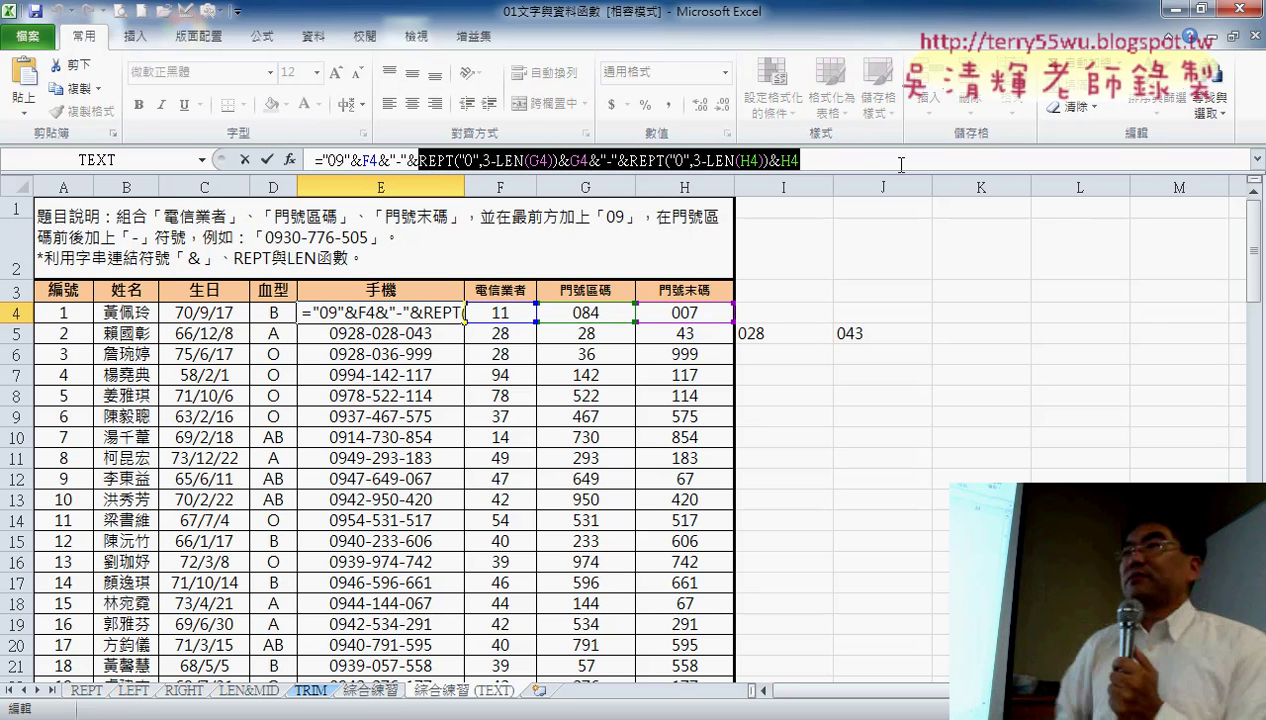
{"action": "key", "text": "Delete"}
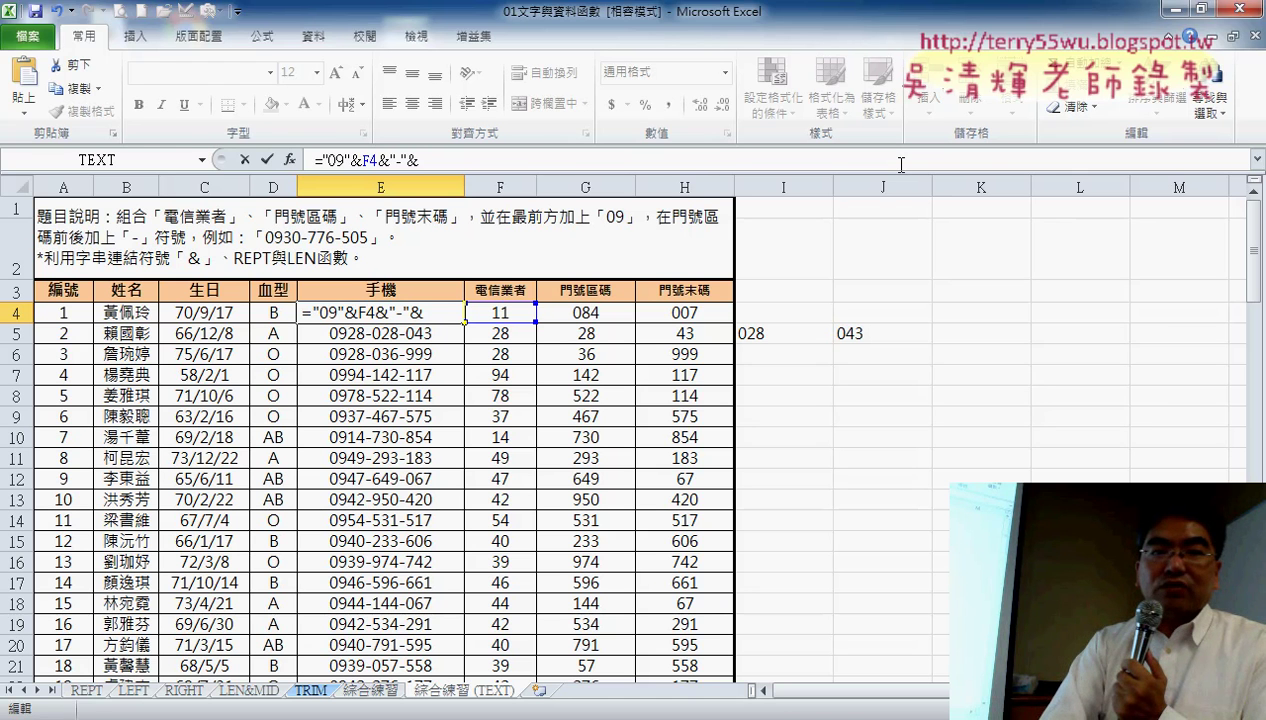
{"action": "left_click", "coordinate": [202, 160]}
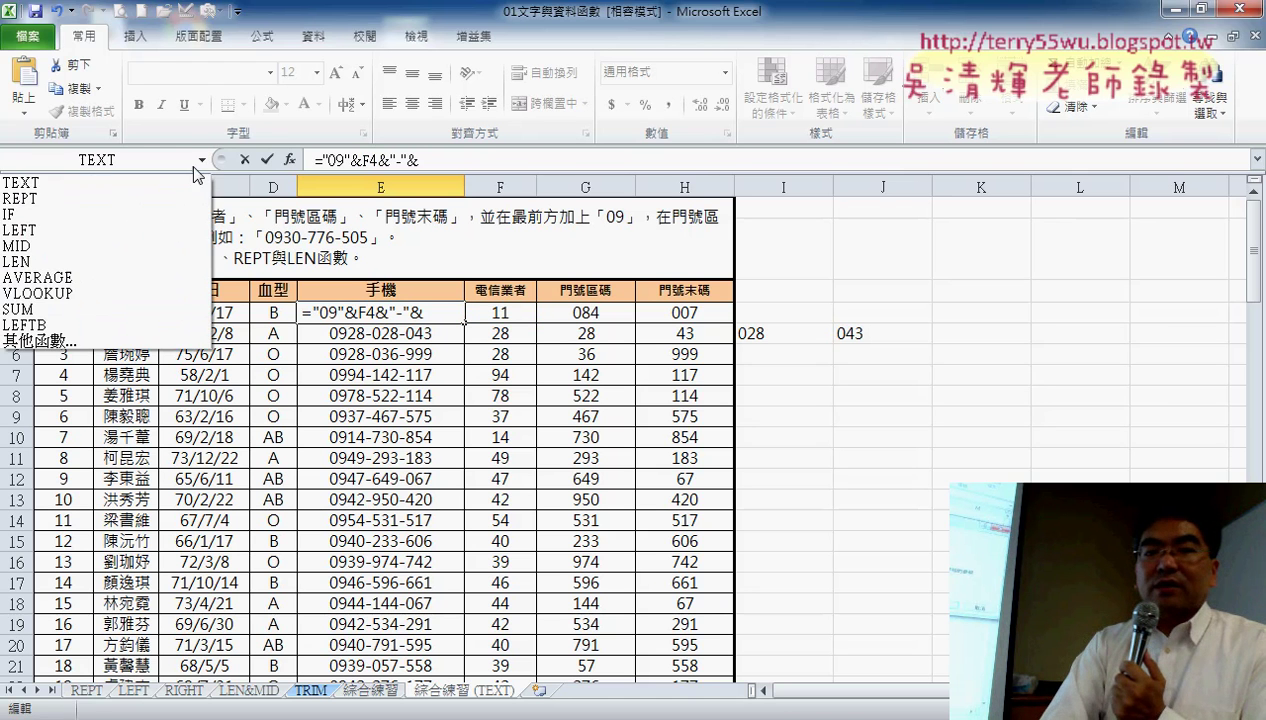
Append TEXT(G4,"000") to E4's formula so the cell shows 0911-084.
{"action": "left_click", "coordinate": [115, 181]}
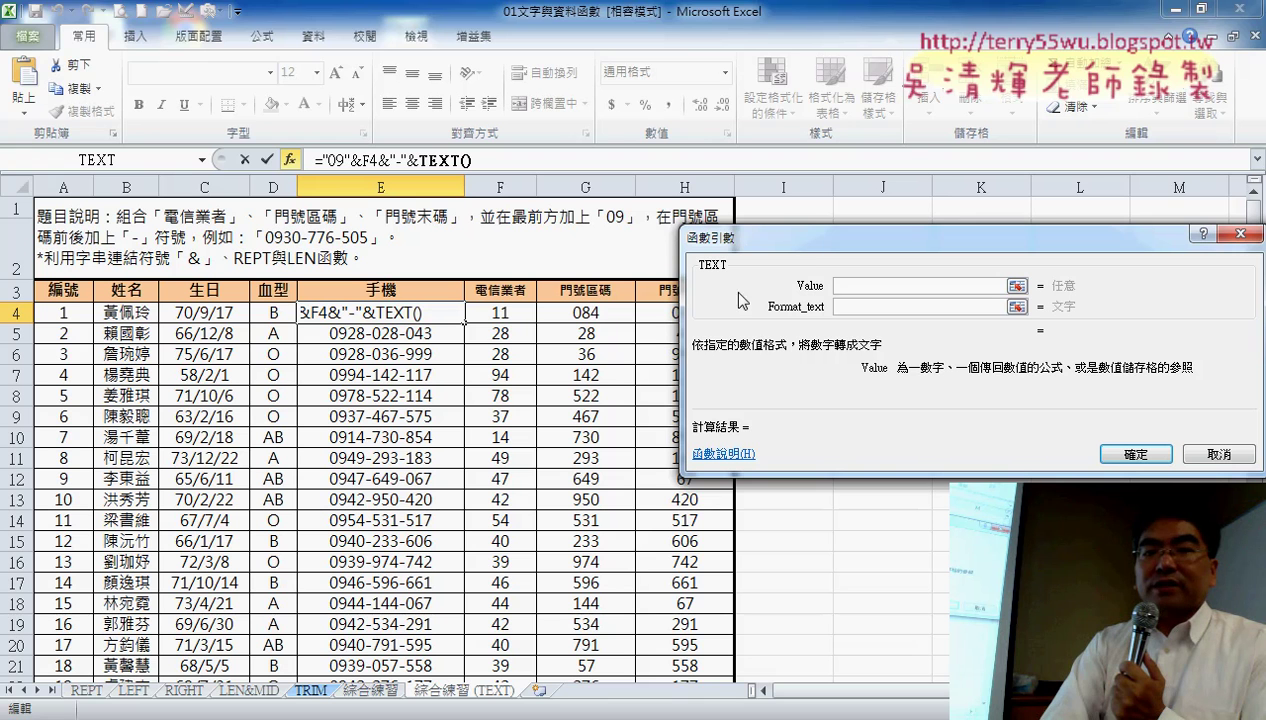
{"action": "left_click", "coordinate": [597, 313]}
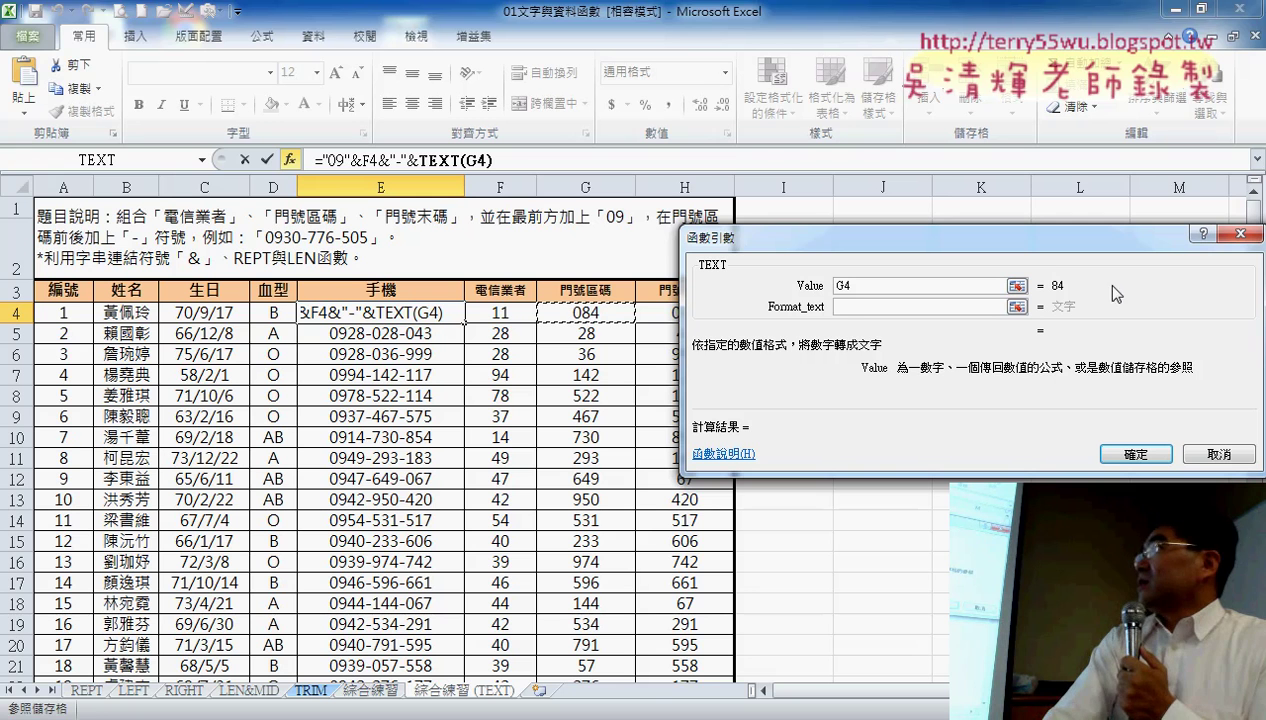
{"action": "left_click", "coordinate": [843, 306]}
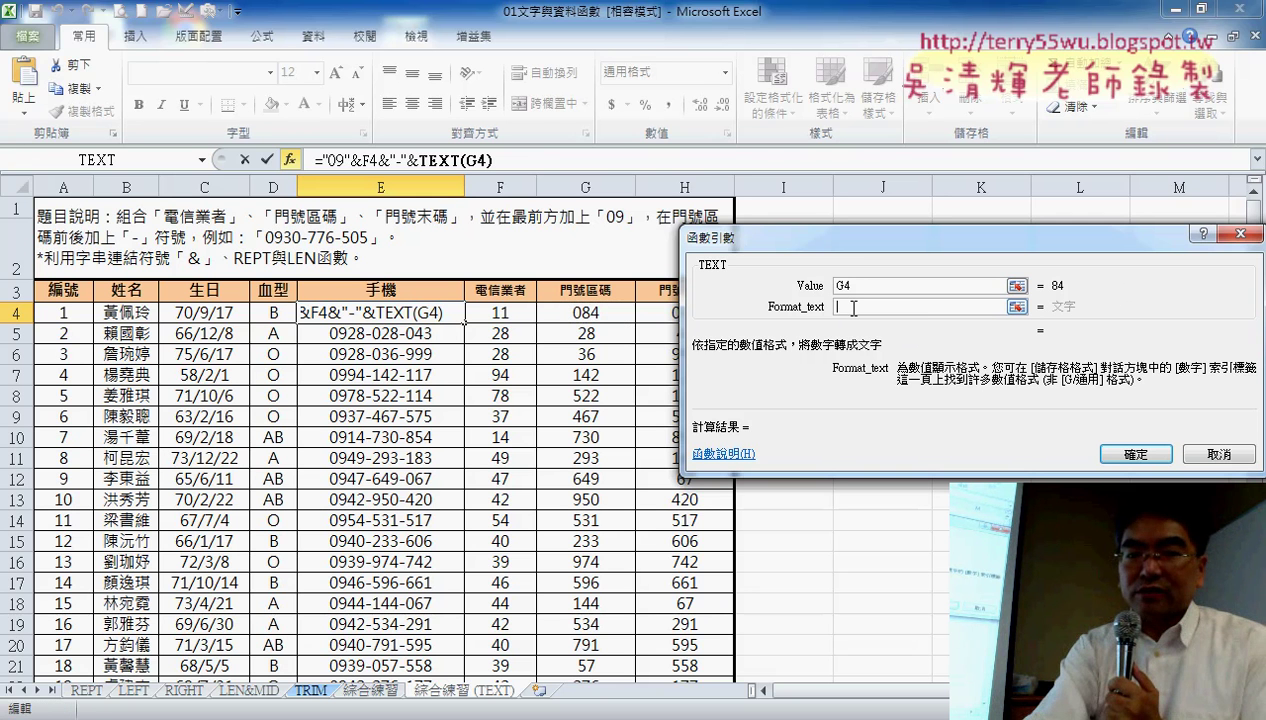
{"action": "type", "text": "\""}
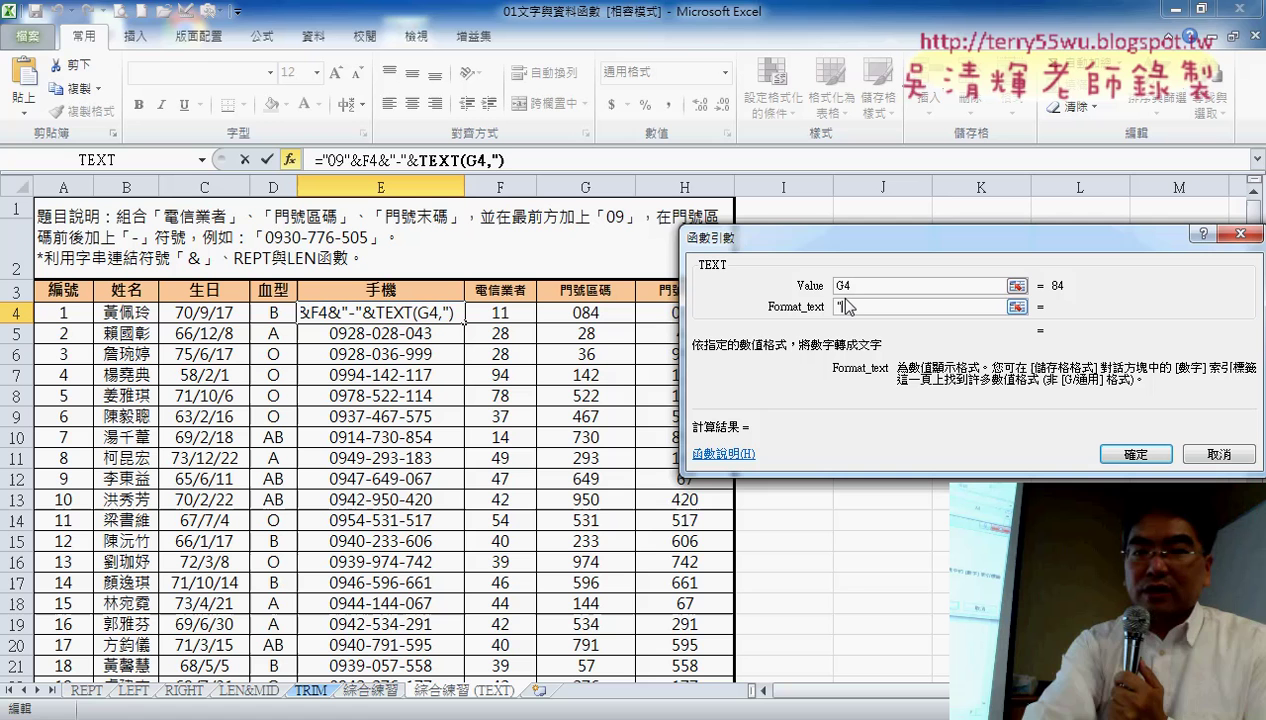
{"action": "type", "text": "000"}
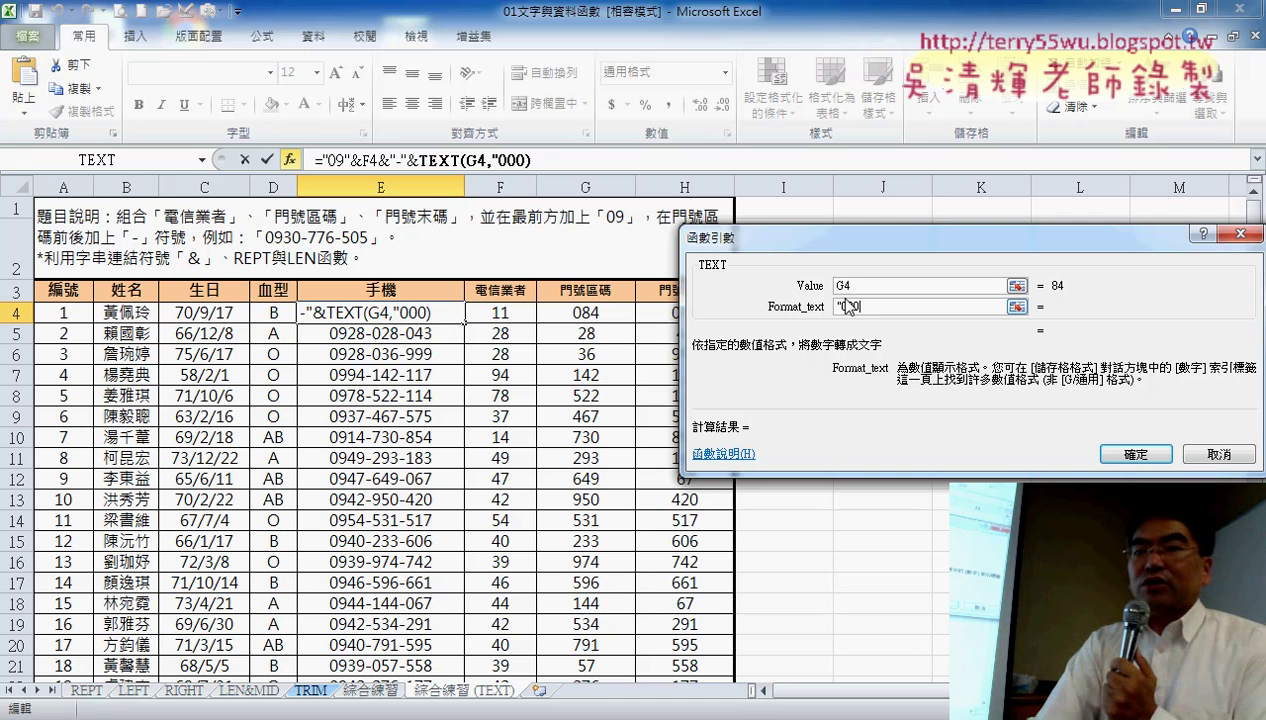
{"action": "type", "text": "\""}
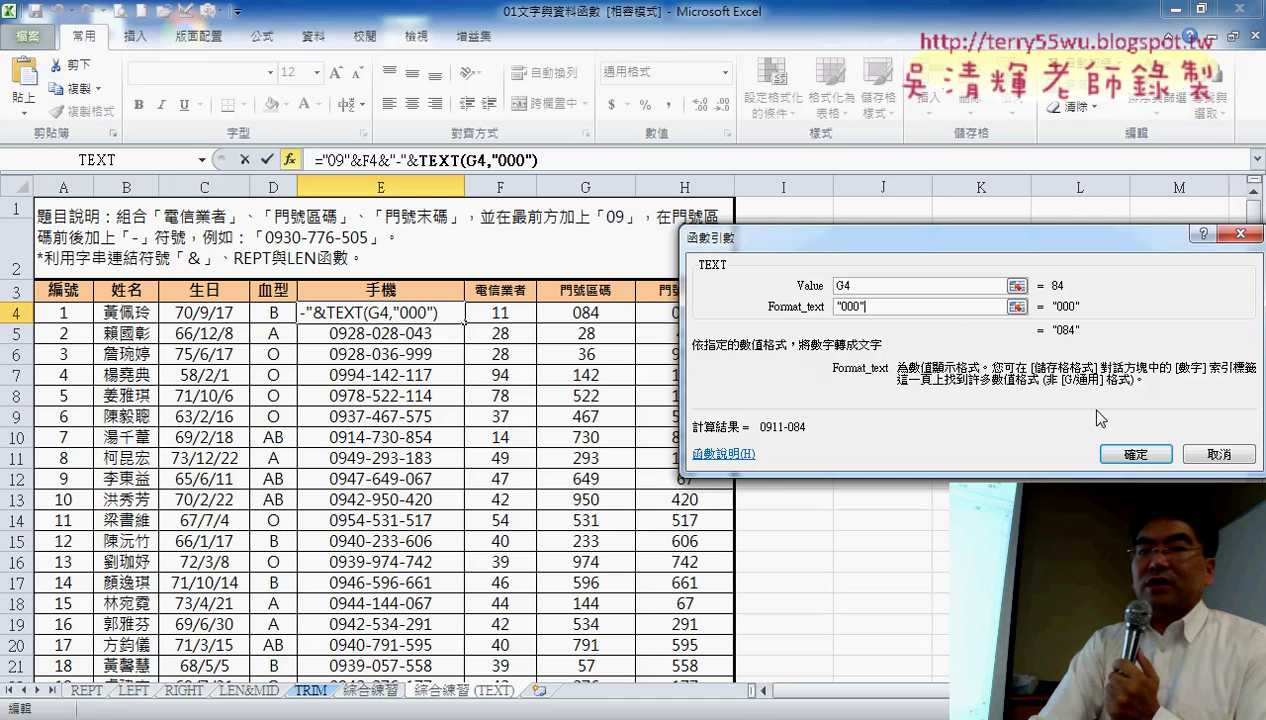
{"action": "left_click", "coordinate": [1134, 456]}
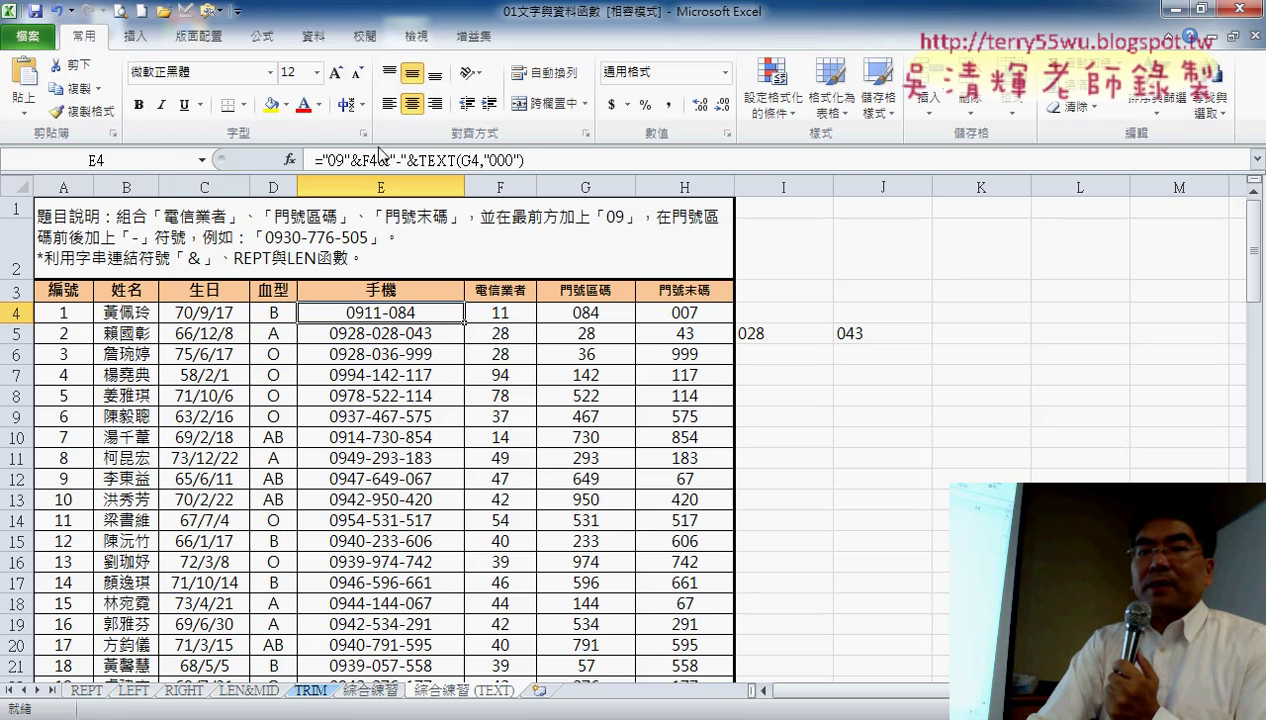
Copy the &"-"&TEXT(G4,"000") part and paste it at the end of E4's formula.
{"action": "left_click_drag", "start_coordinate": [378, 160], "coordinate": [563, 160]}
{"action": "right_click", "coordinate": [456, 162]}
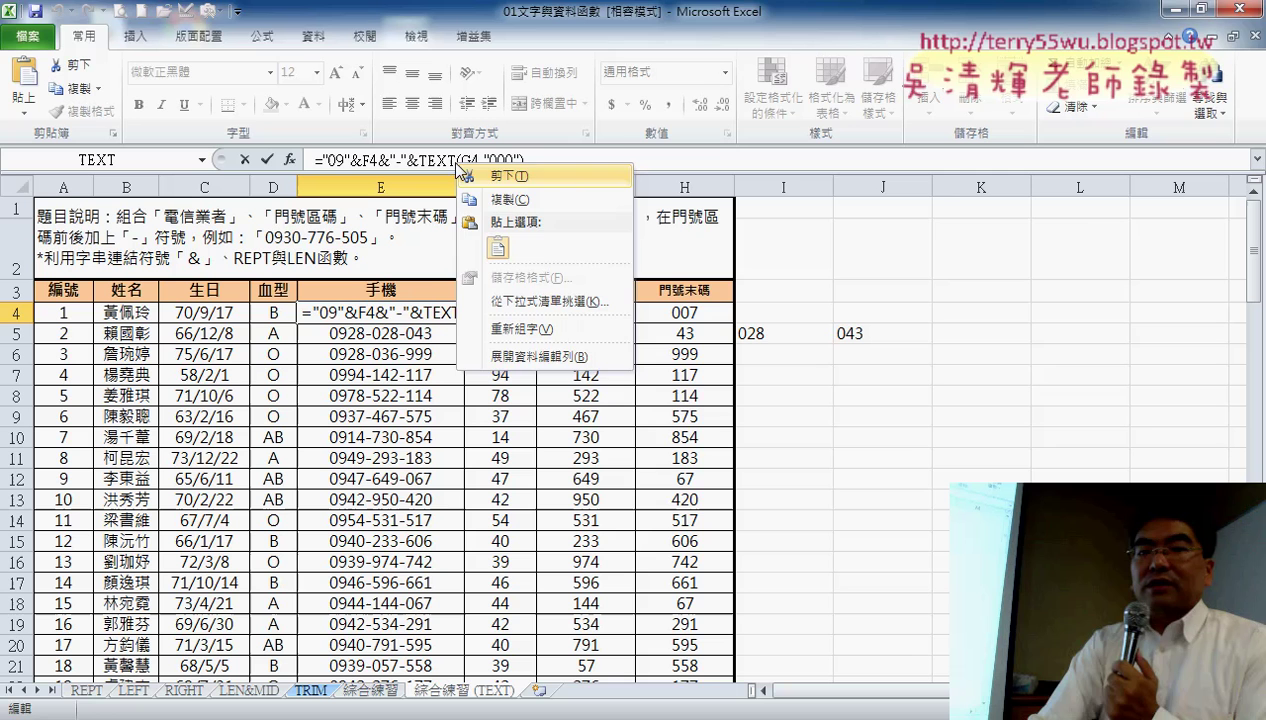
{"action": "left_click", "coordinate": [510, 197]}
{"action": "right_click", "coordinate": [556, 164]}
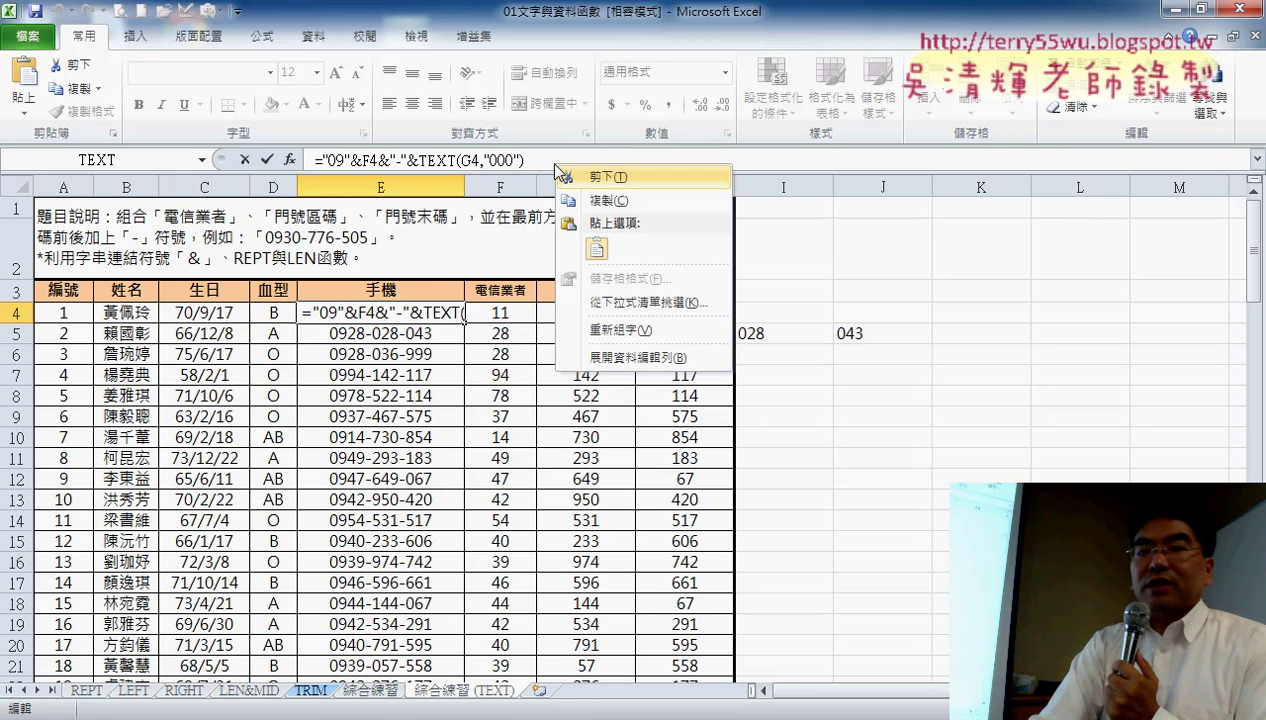
{"action": "left_click", "coordinate": [598, 250]}
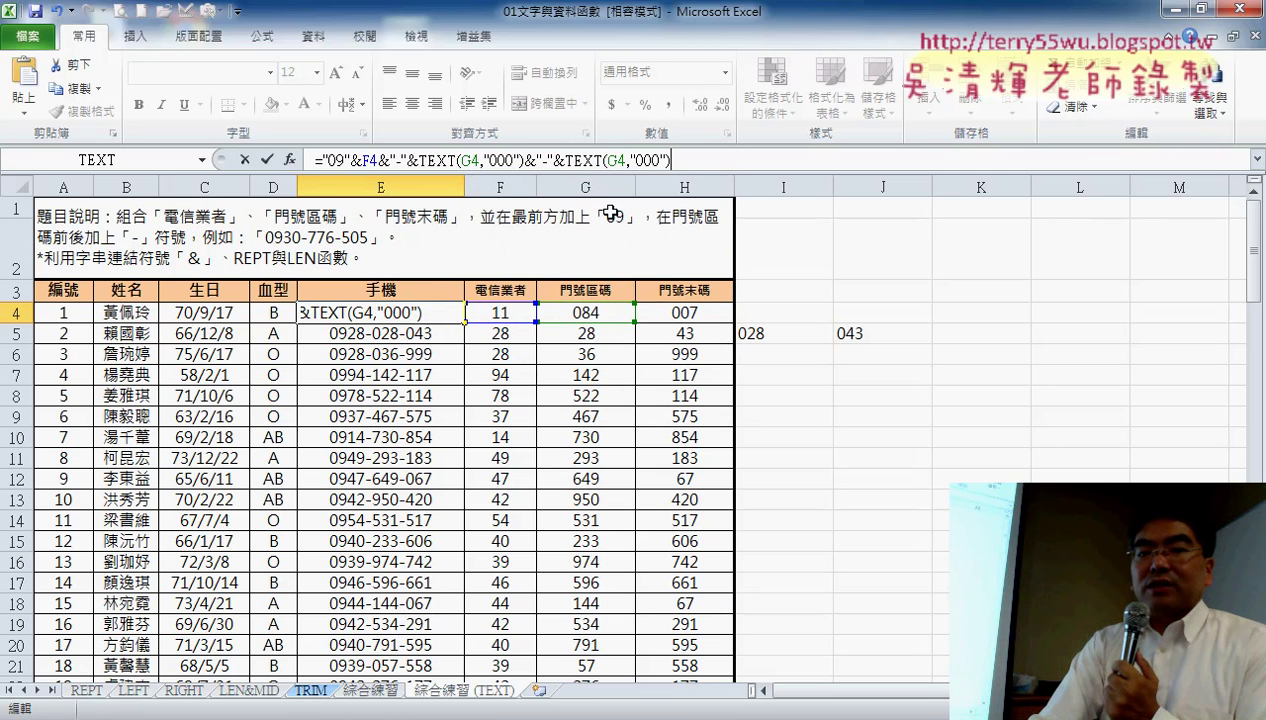
Change the pasted G4 to H4, commit the formula, and fill it down column E to row 21.
{"action": "double_click", "coordinate": [614, 162]}
{"action": "left_click_drag", "start_coordinate": [622, 165], "coordinate": [626, 168]}
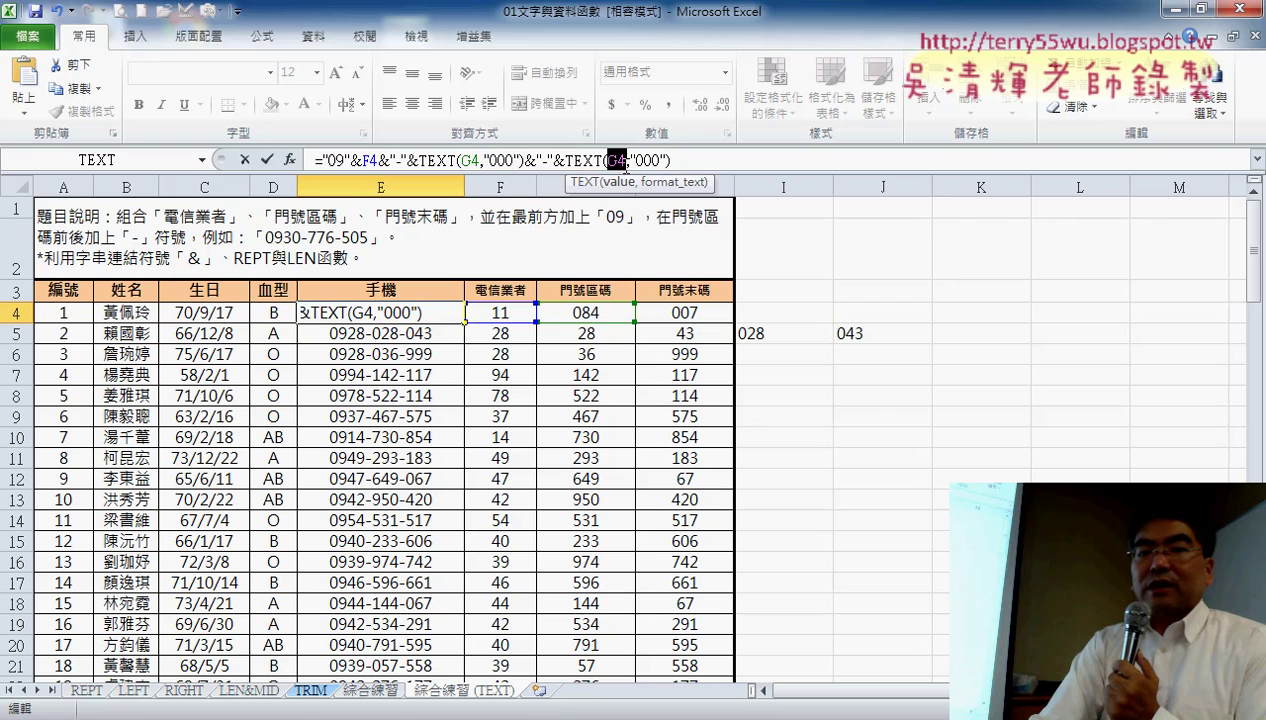
{"action": "left_click", "coordinate": [670, 313]}
{"action": "left_click", "coordinate": [267, 160]}
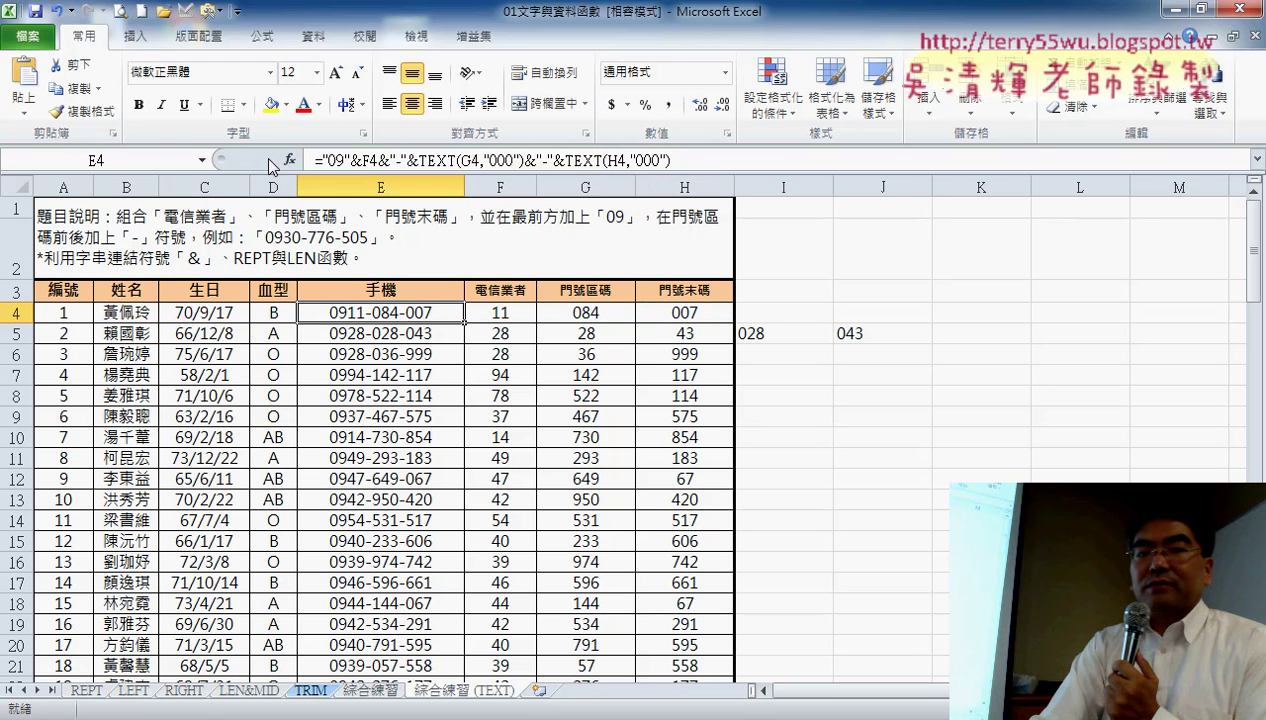
{"action": "double_click", "coordinate": [460, 320]}
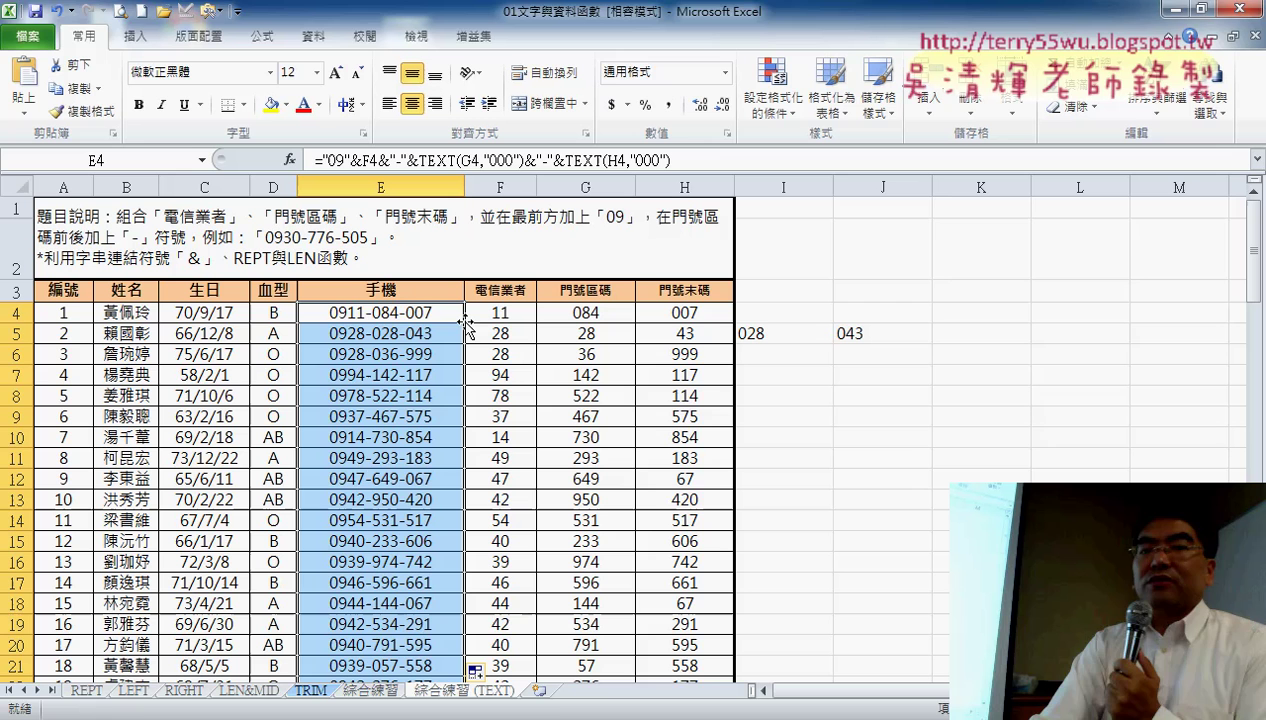
{"action": "left_click", "coordinate": [446, 315]}
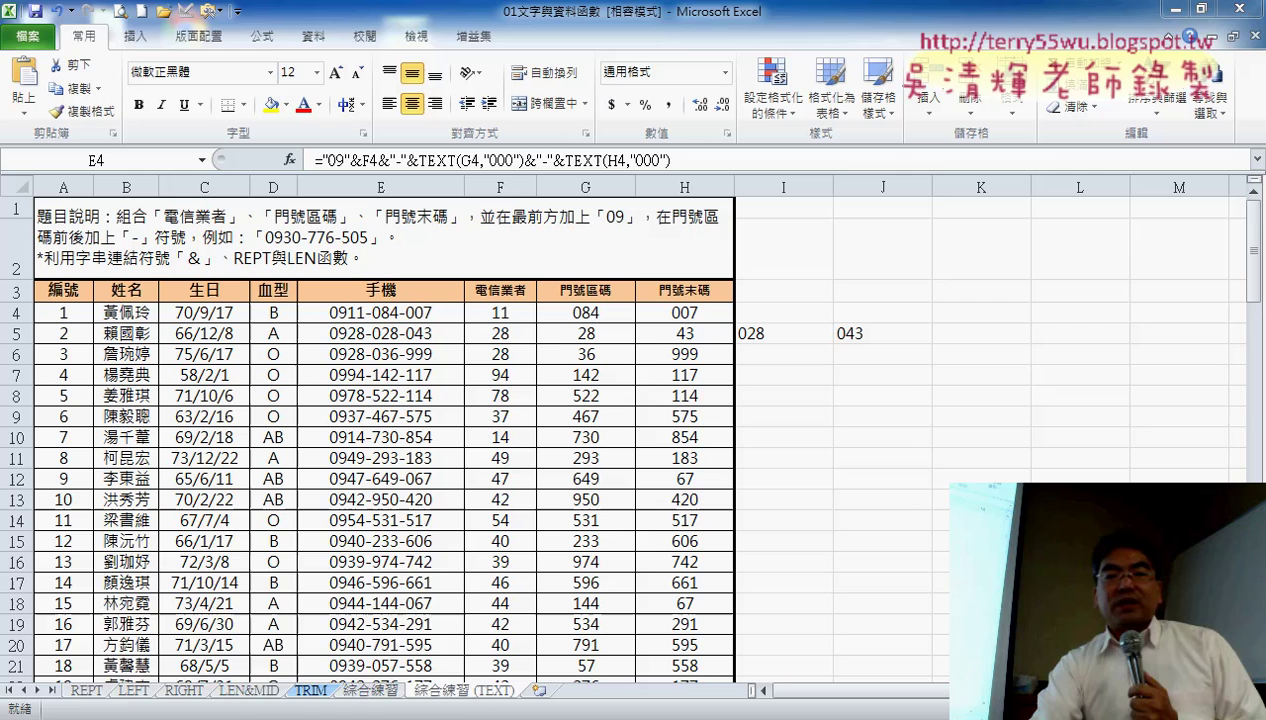
Switch to the other workbook's 綜合練習 (VBA) sheet and select cell J11.
{"action": "left_click", "coordinate": [326, 645]}
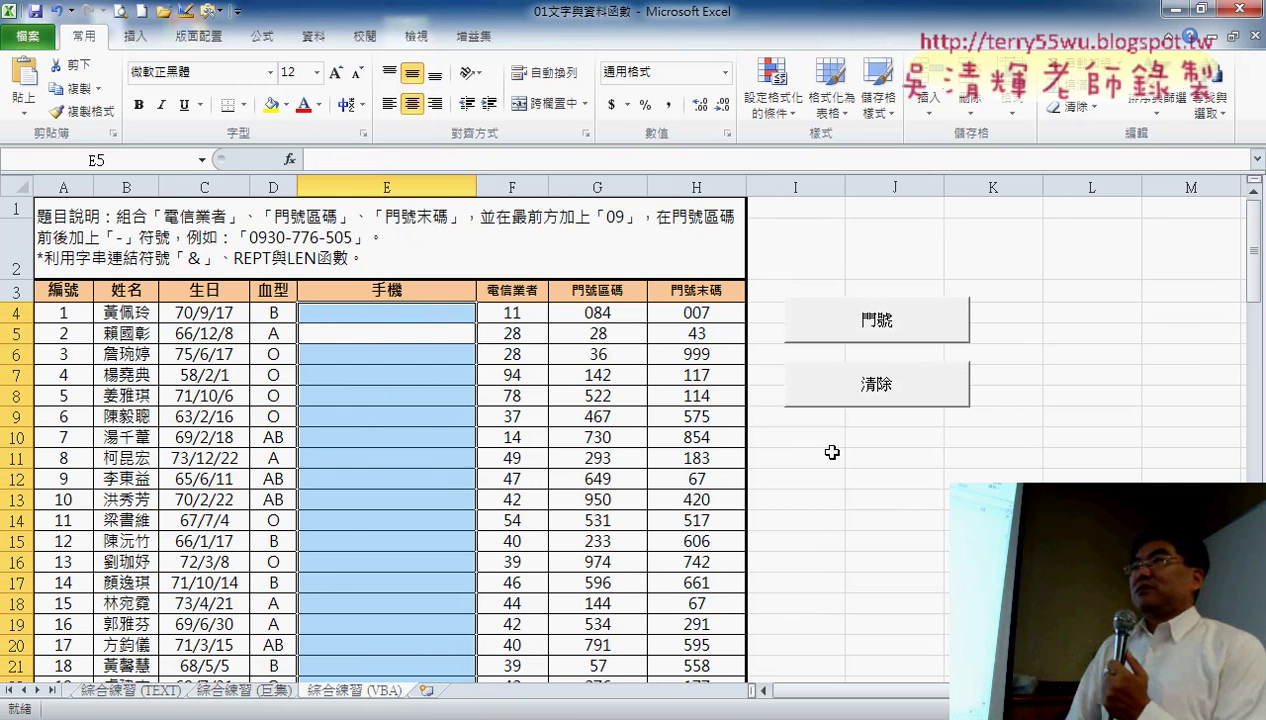
{"action": "left_click", "coordinate": [898, 458]}
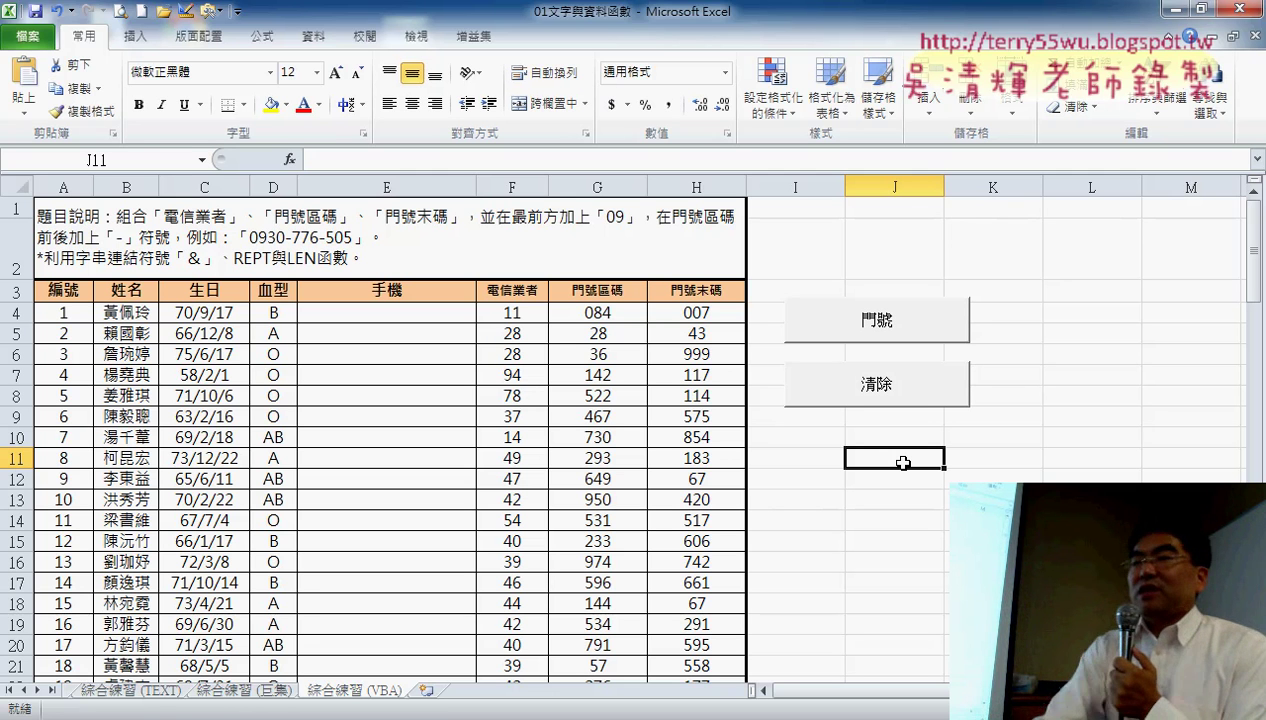
{"action": "left_click", "coordinate": [890, 322]}
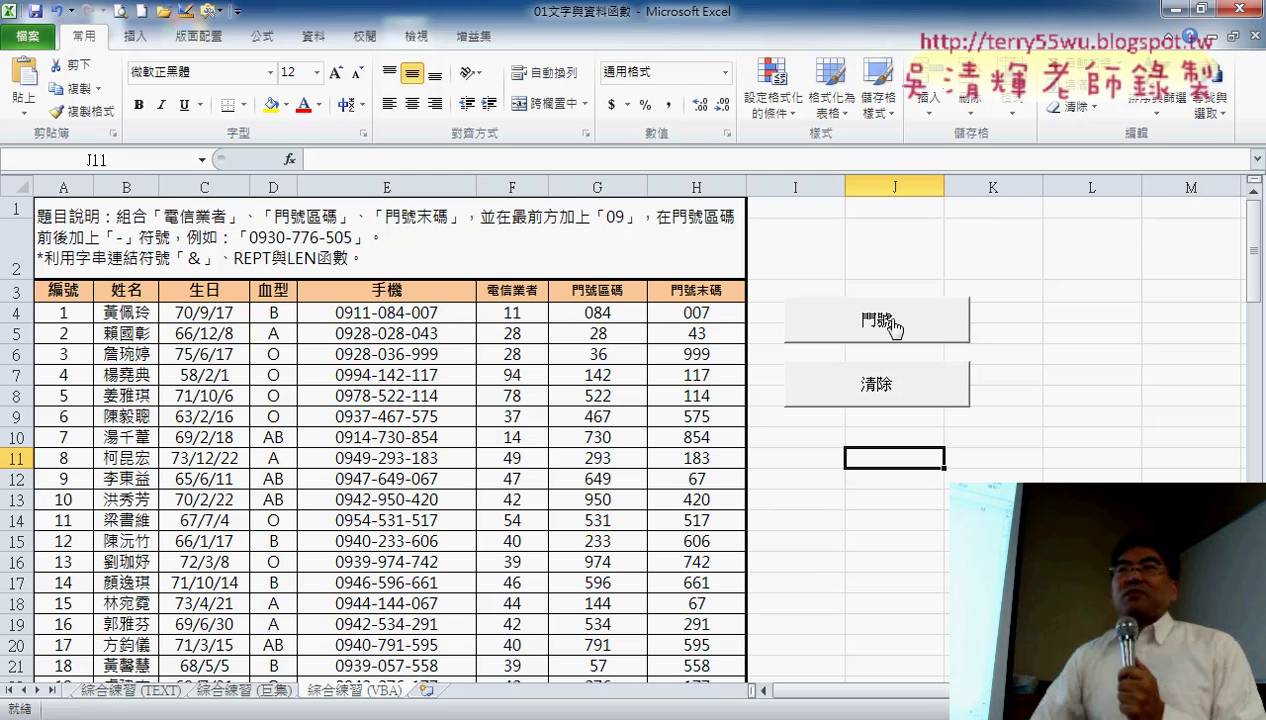
{"action": "left_click", "coordinate": [908, 392]}
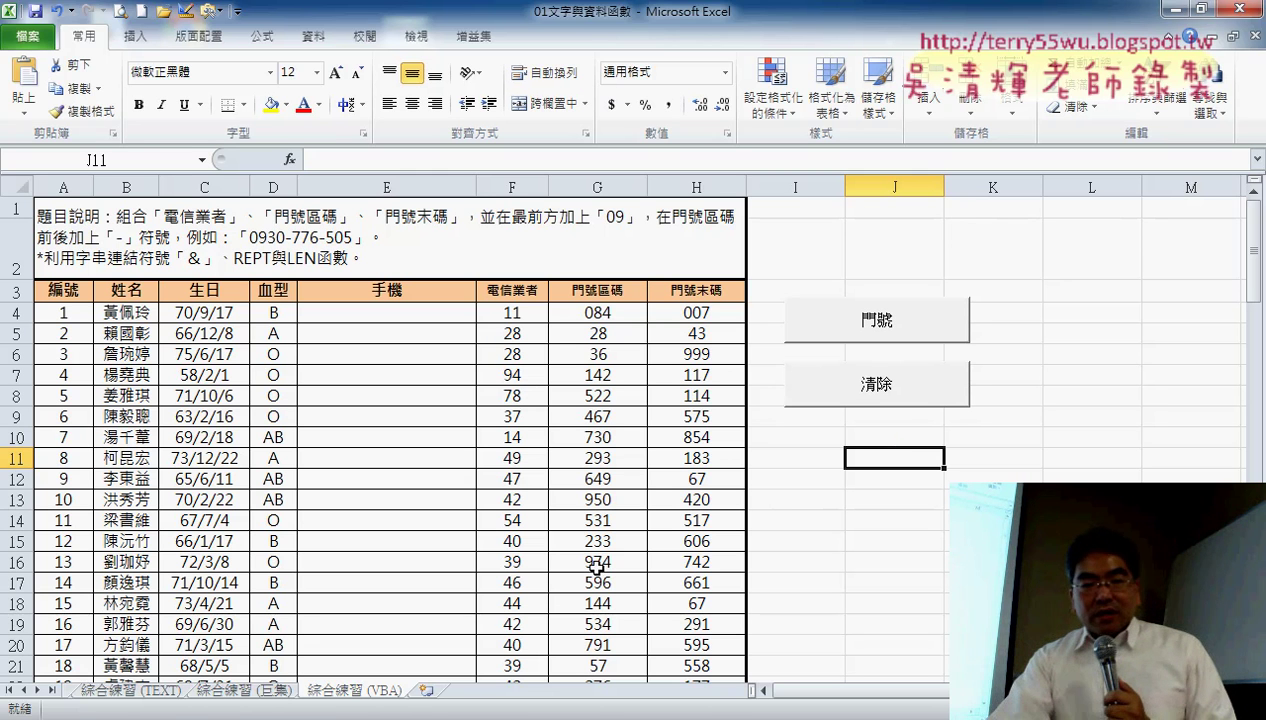
{"action": "mouse_move", "coordinate": [240, 716]}
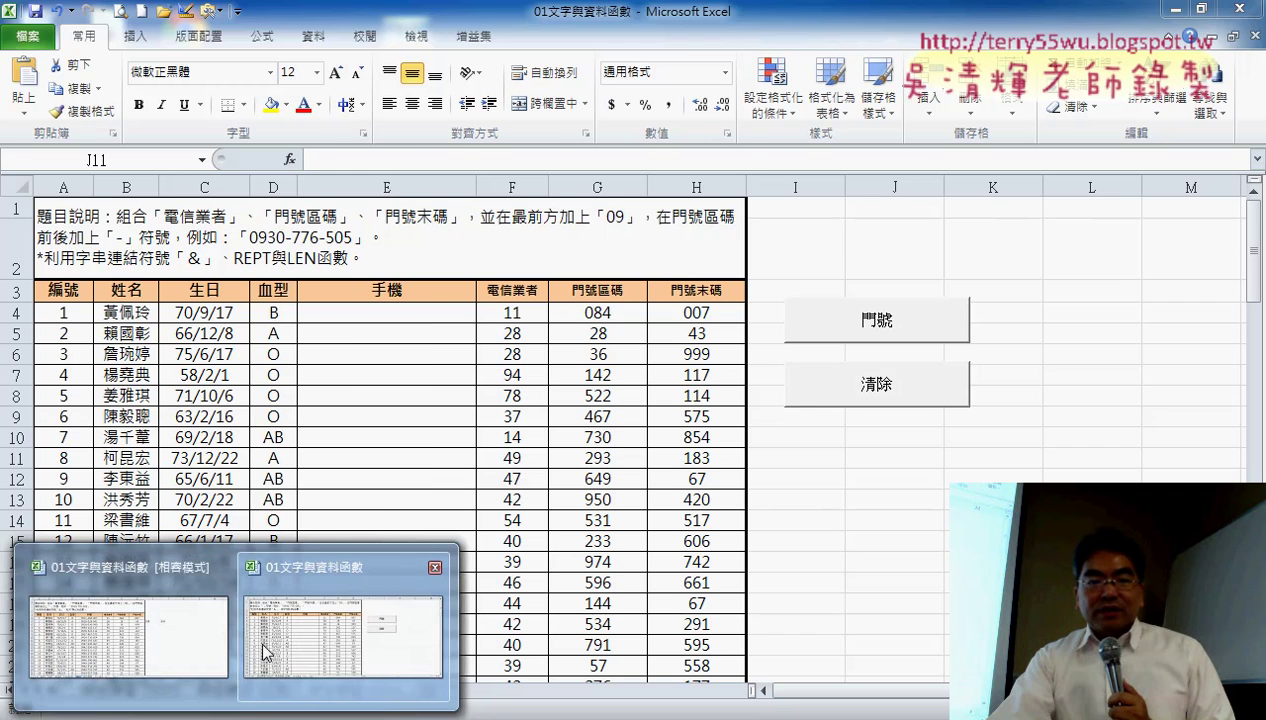
Return to the compatibility-mode workbook showing the 綜合練習 (TEXT) sheet.
{"action": "left_click", "coordinate": [214, 641]}
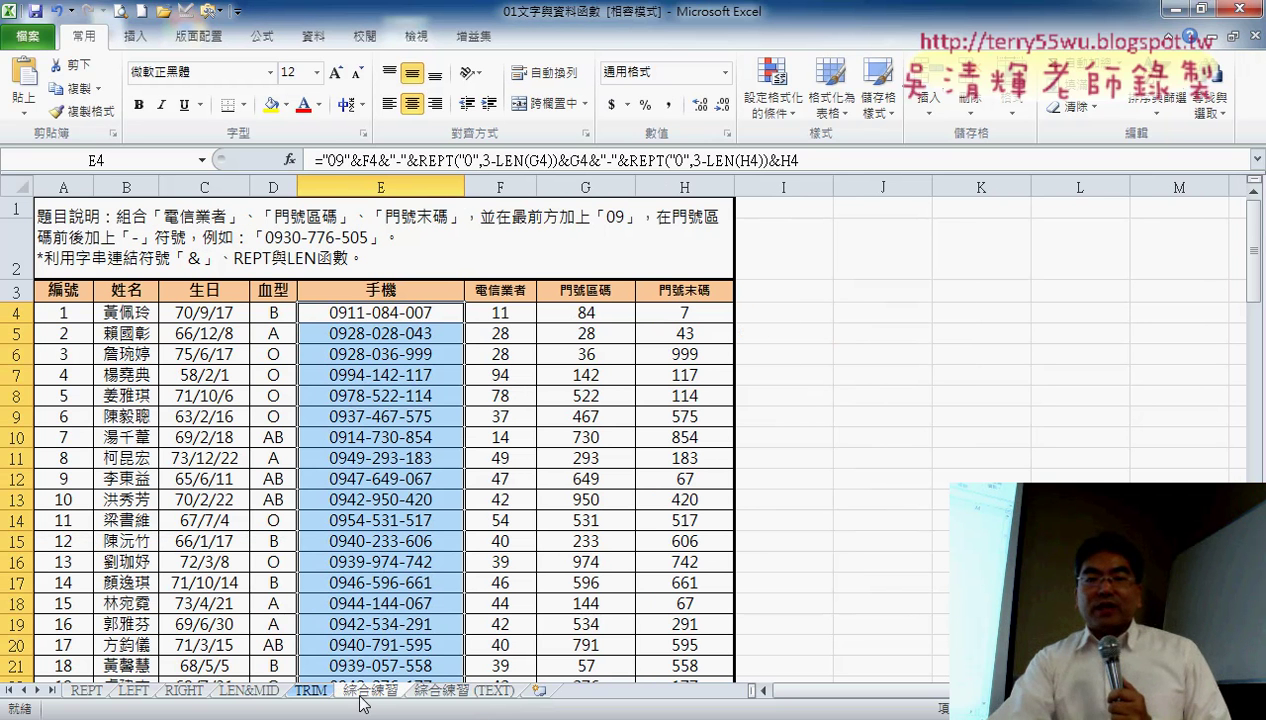